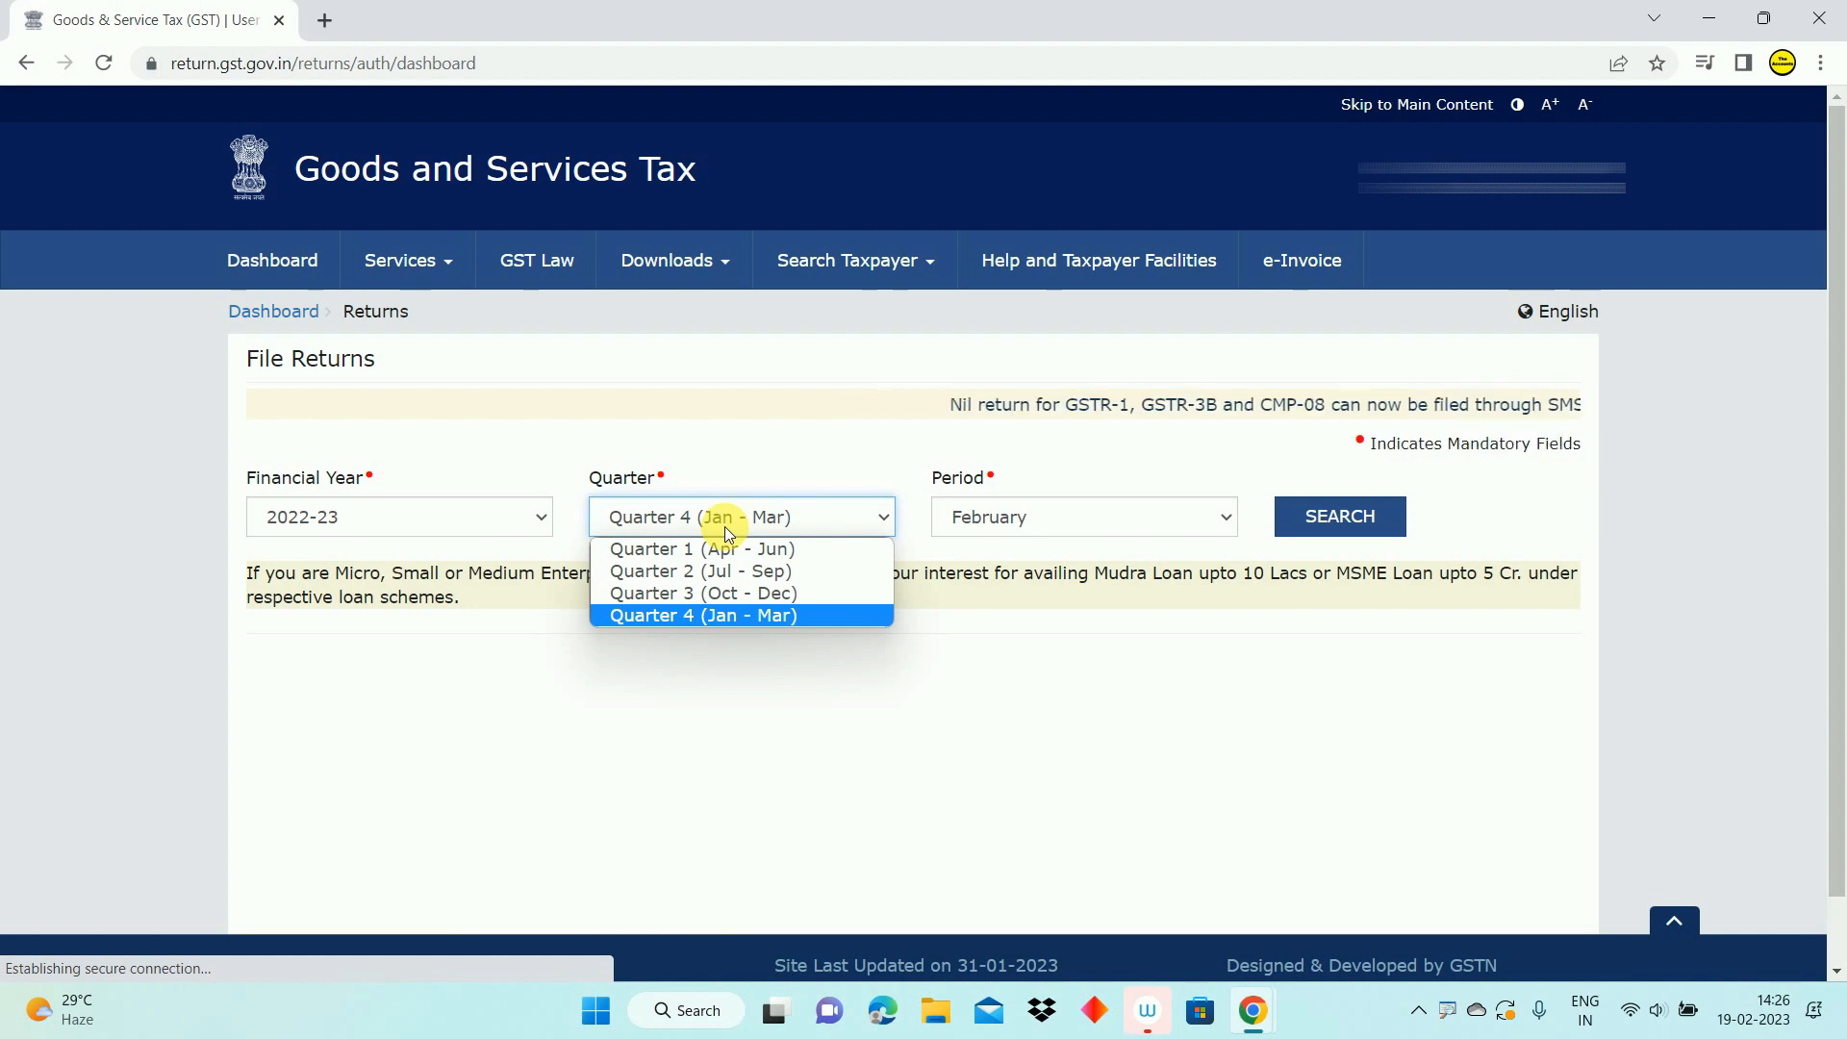
# Search for the returns of Quarter 4 (Jan - Mar) with January as the period
pyautogui.click(728, 619)
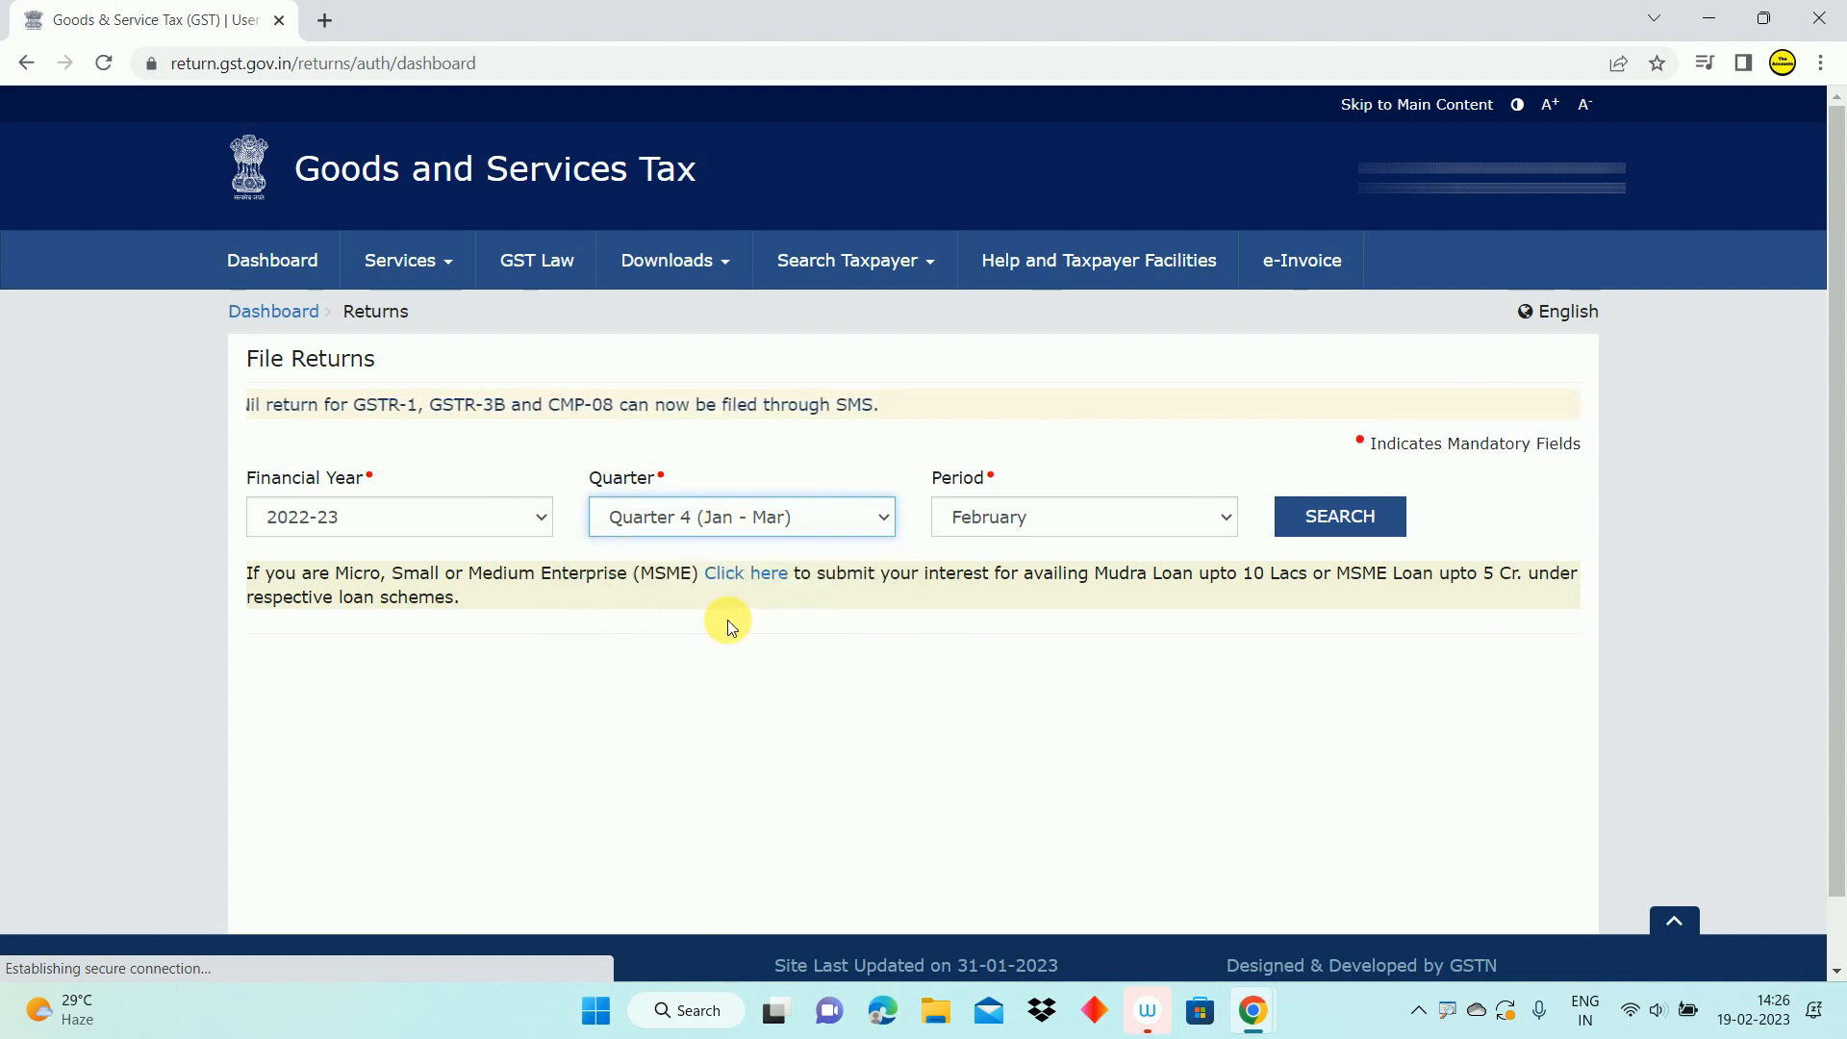
pyautogui.click(1002, 516)
pyautogui.click(1001, 552)
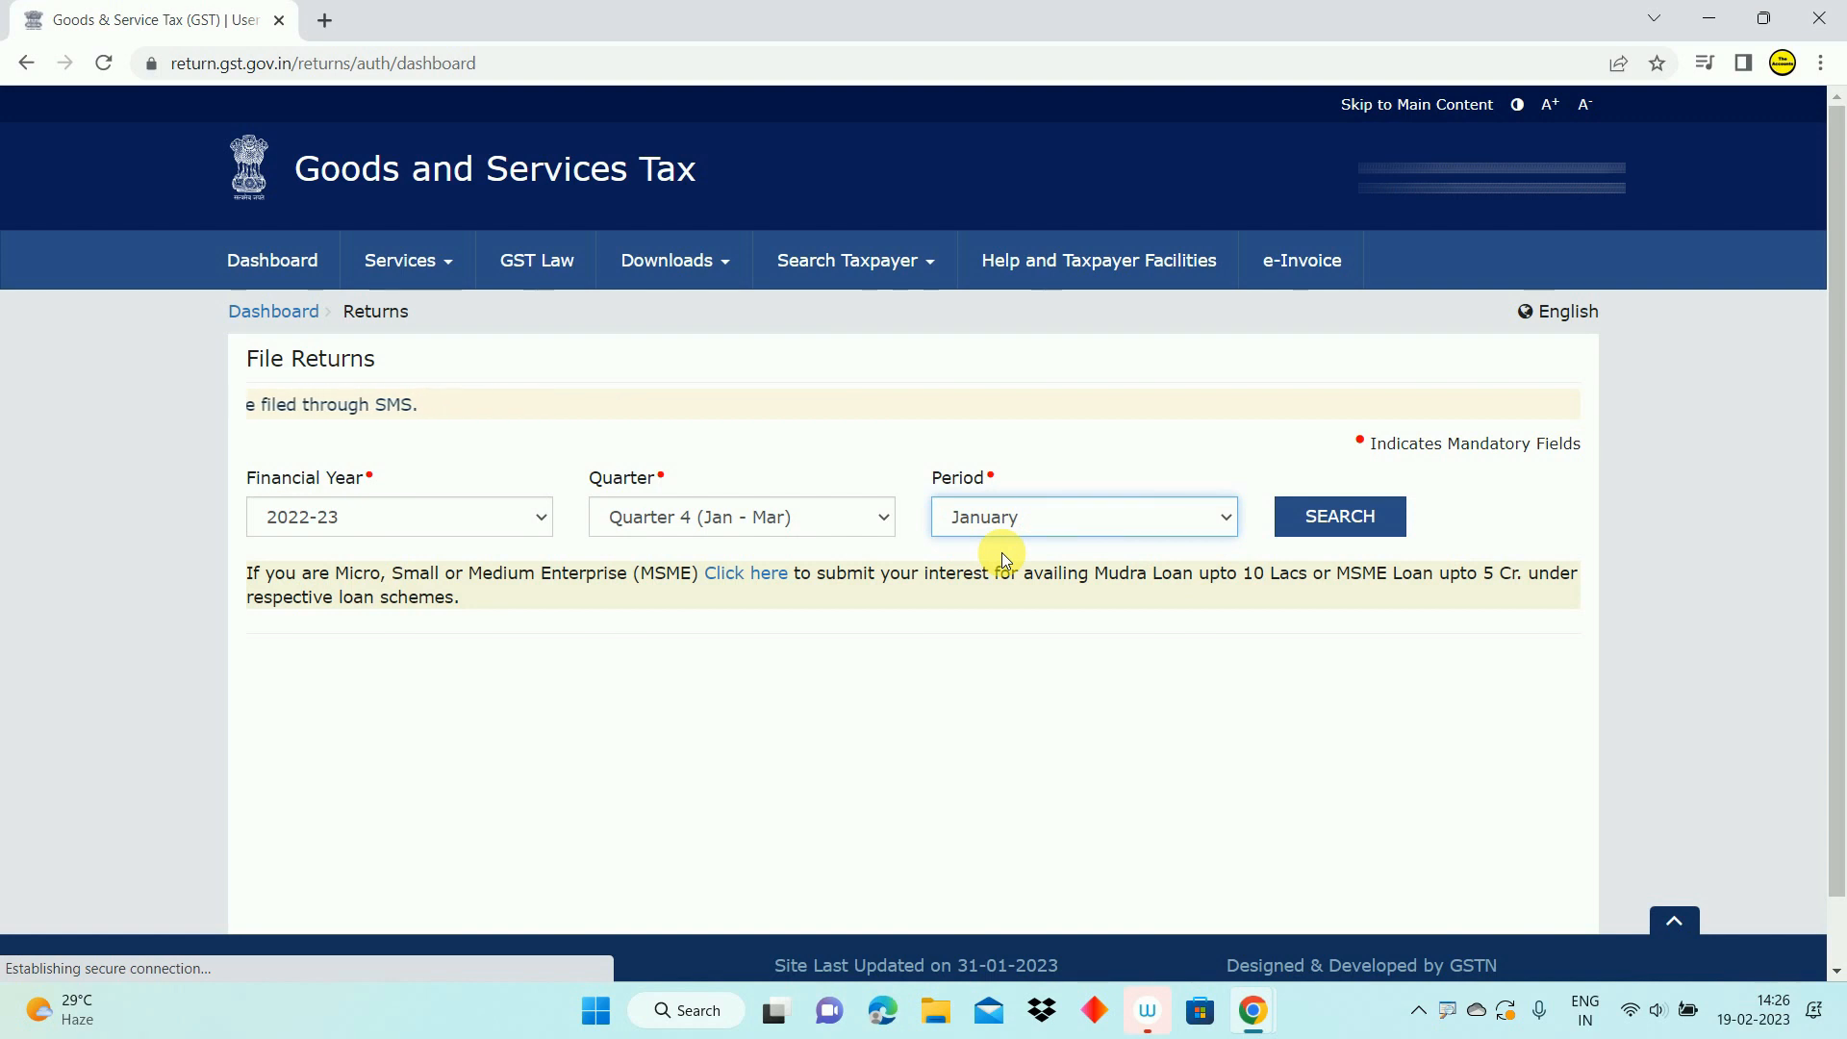
pyautogui.click(1340, 517)
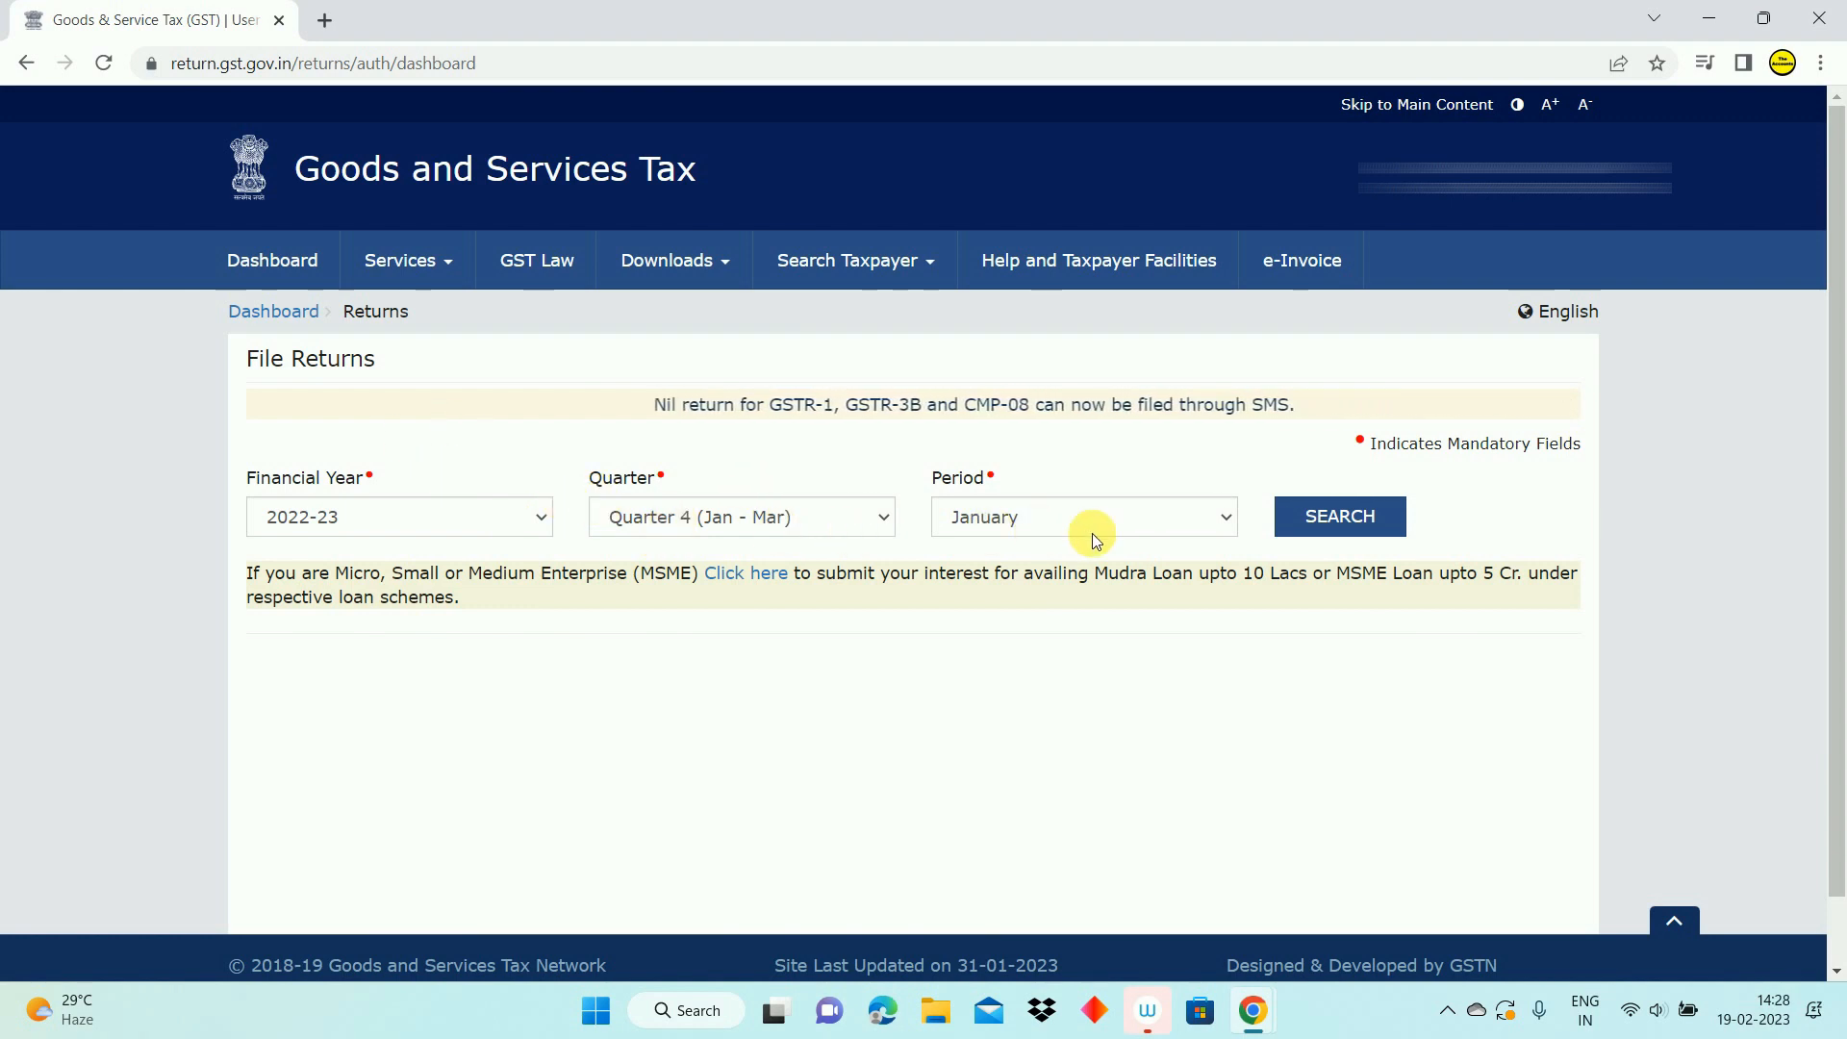
pyautogui.click(1359, 517)
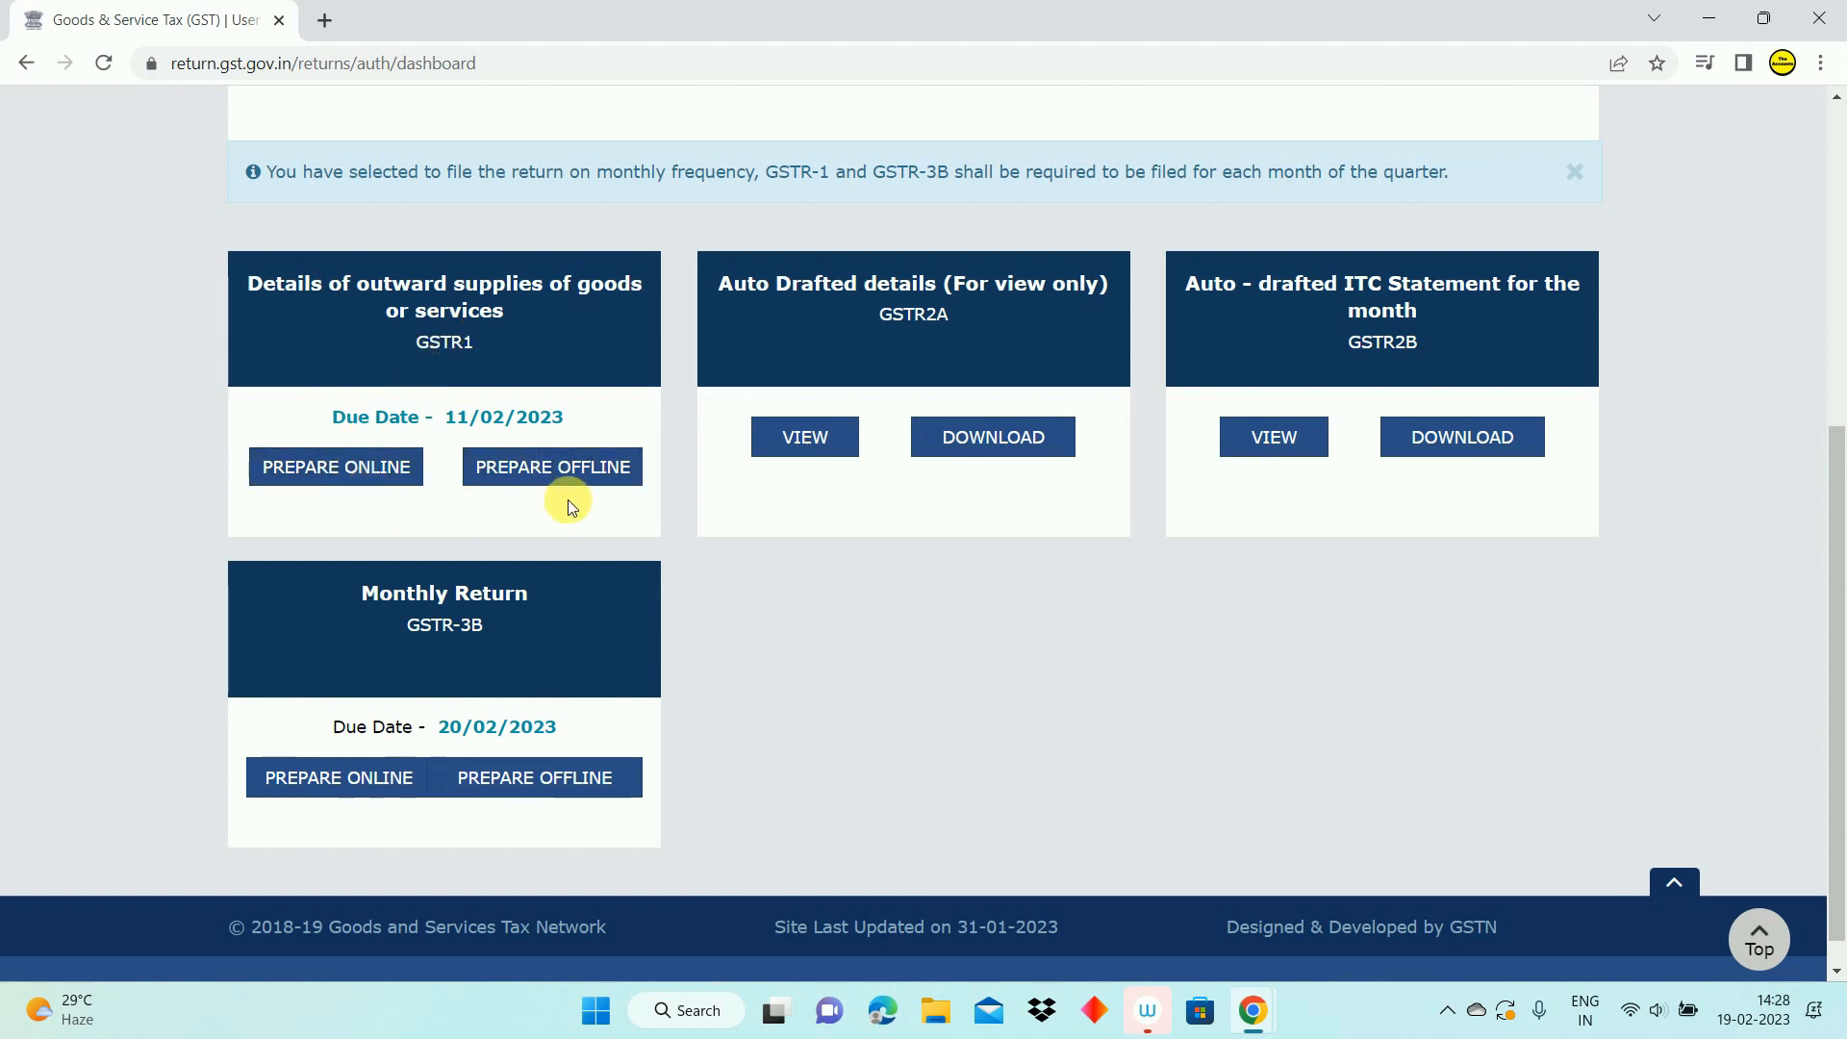
# Prepare GSTR-1 online as a nil return and proceed to file the statement
pyautogui.click(329, 471)
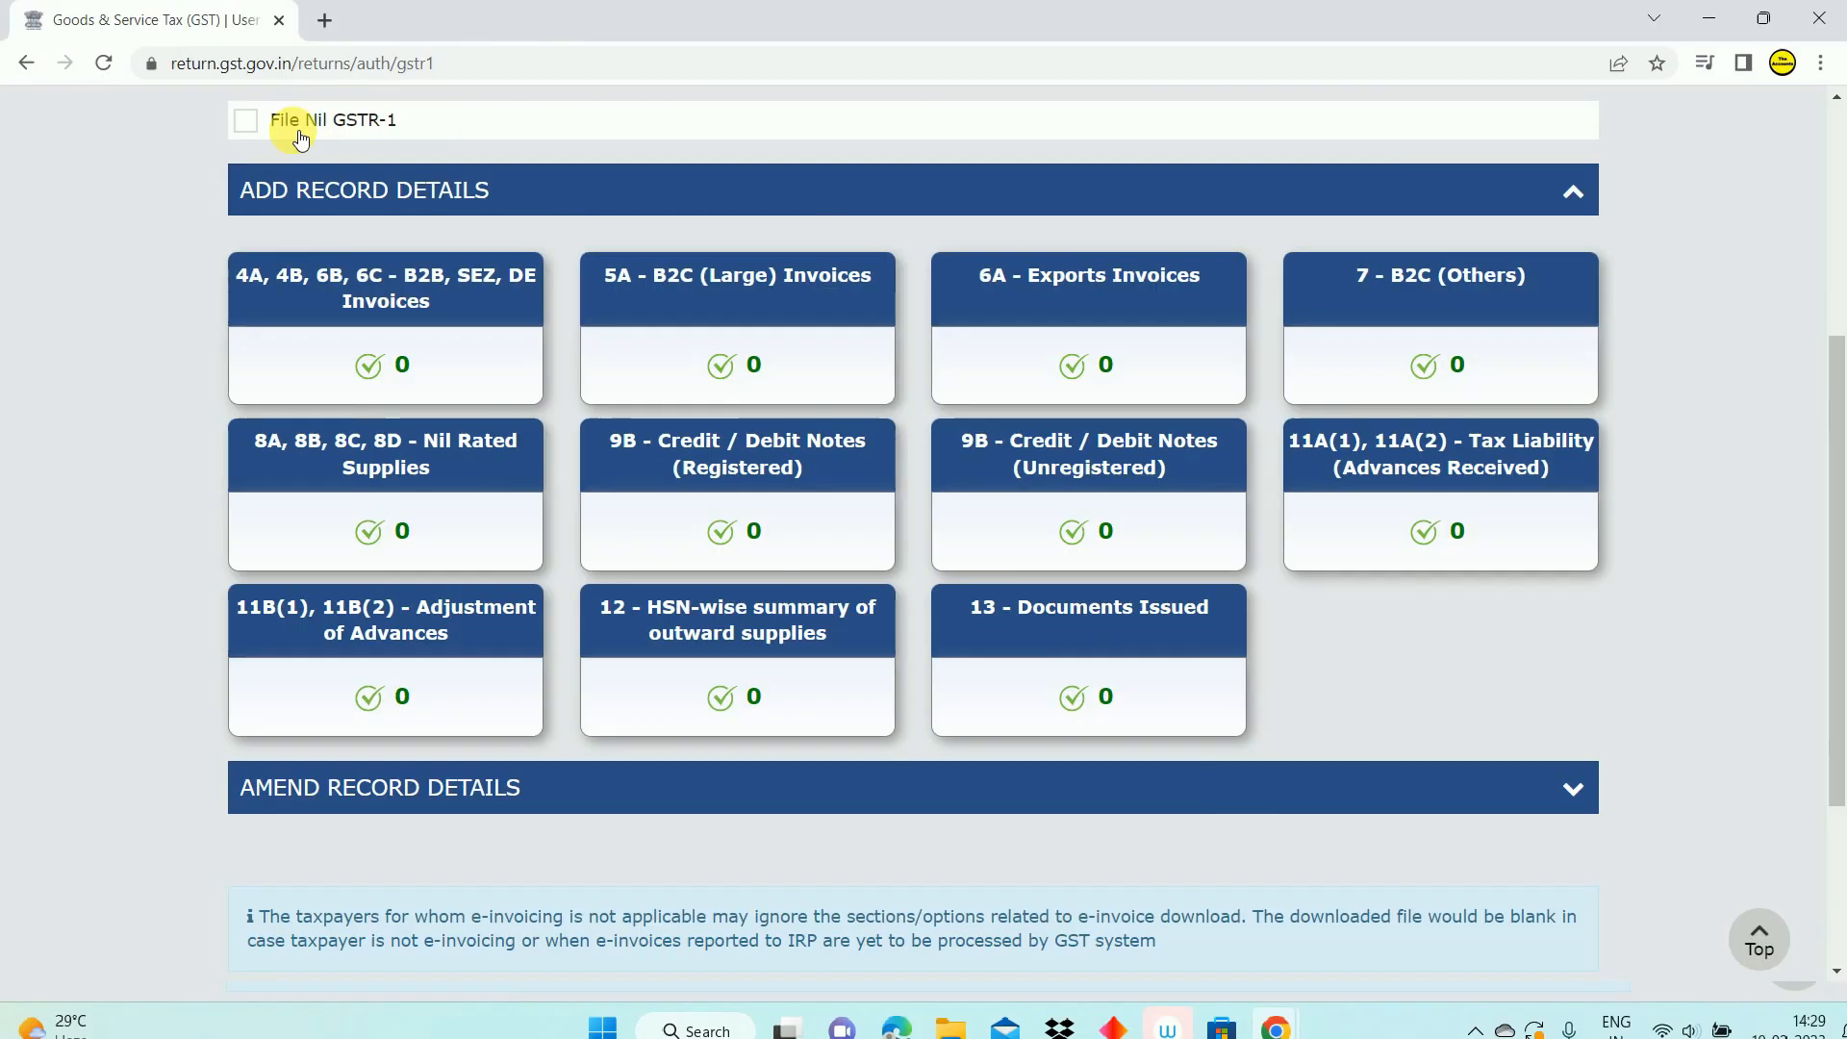
pyautogui.click(245, 121)
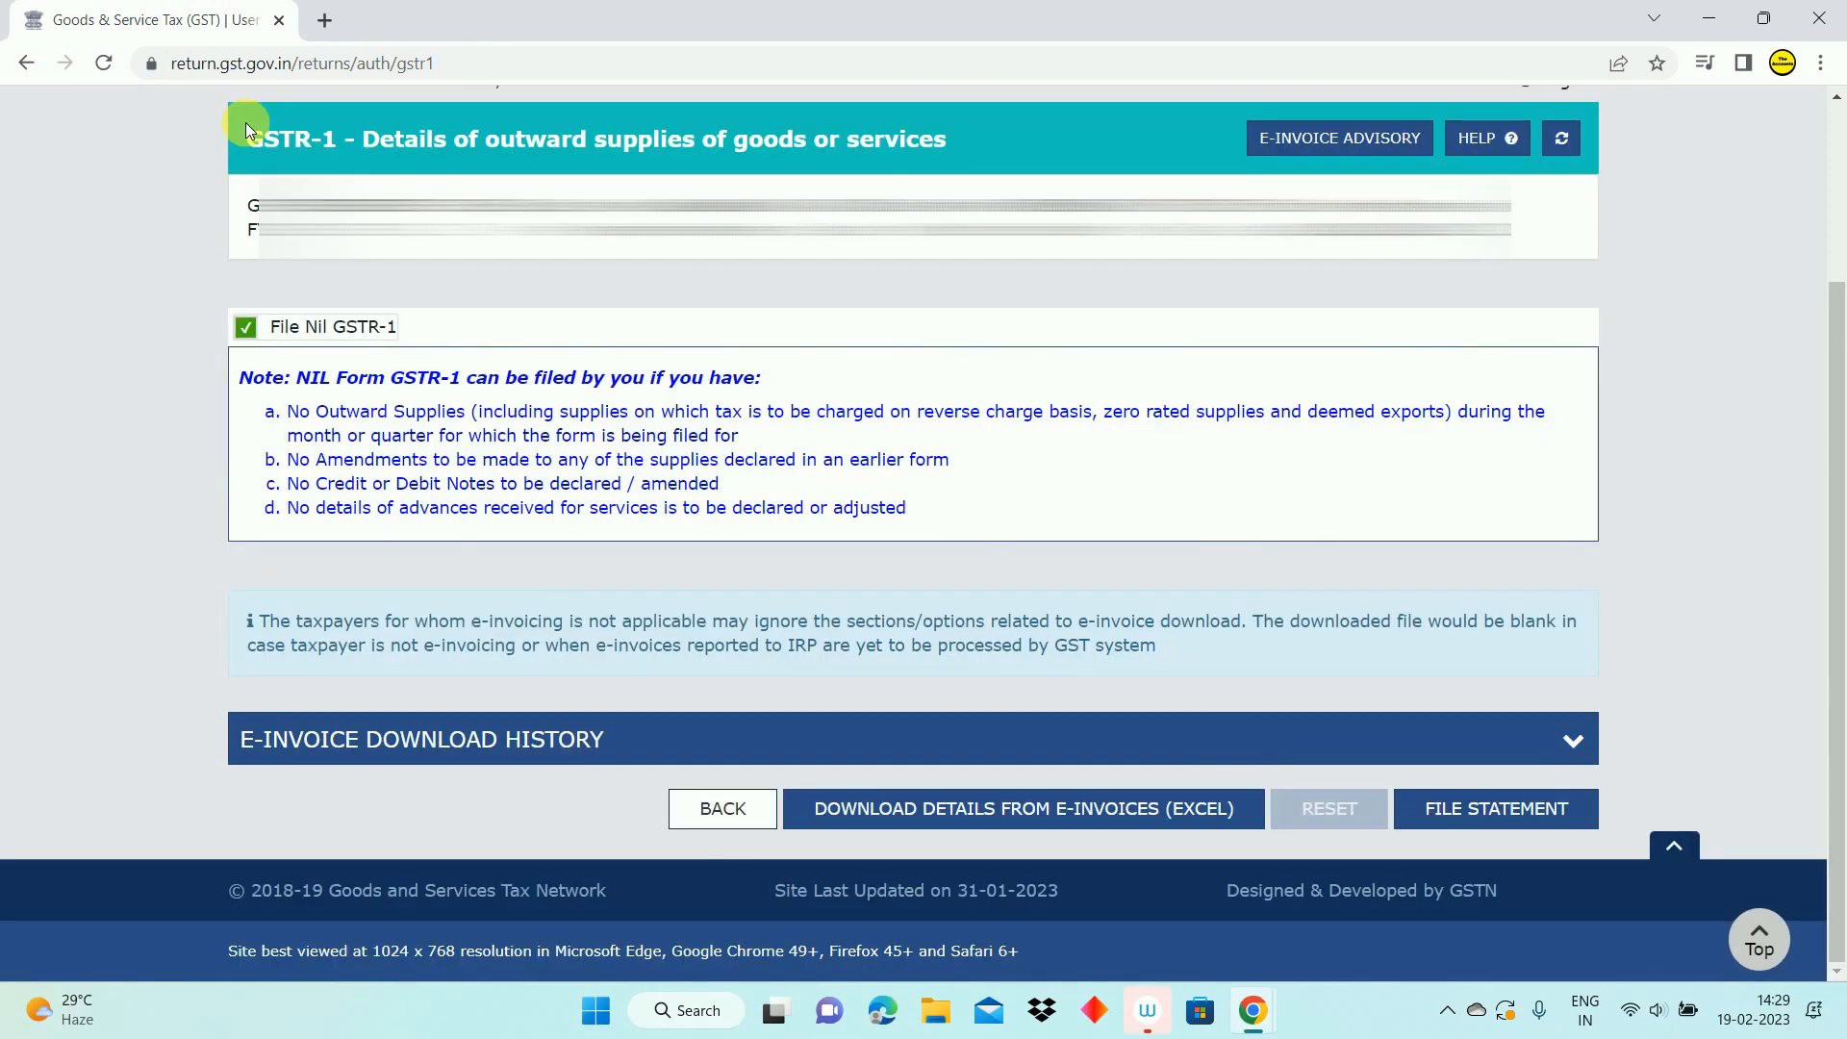
pyautogui.click(1508, 825)
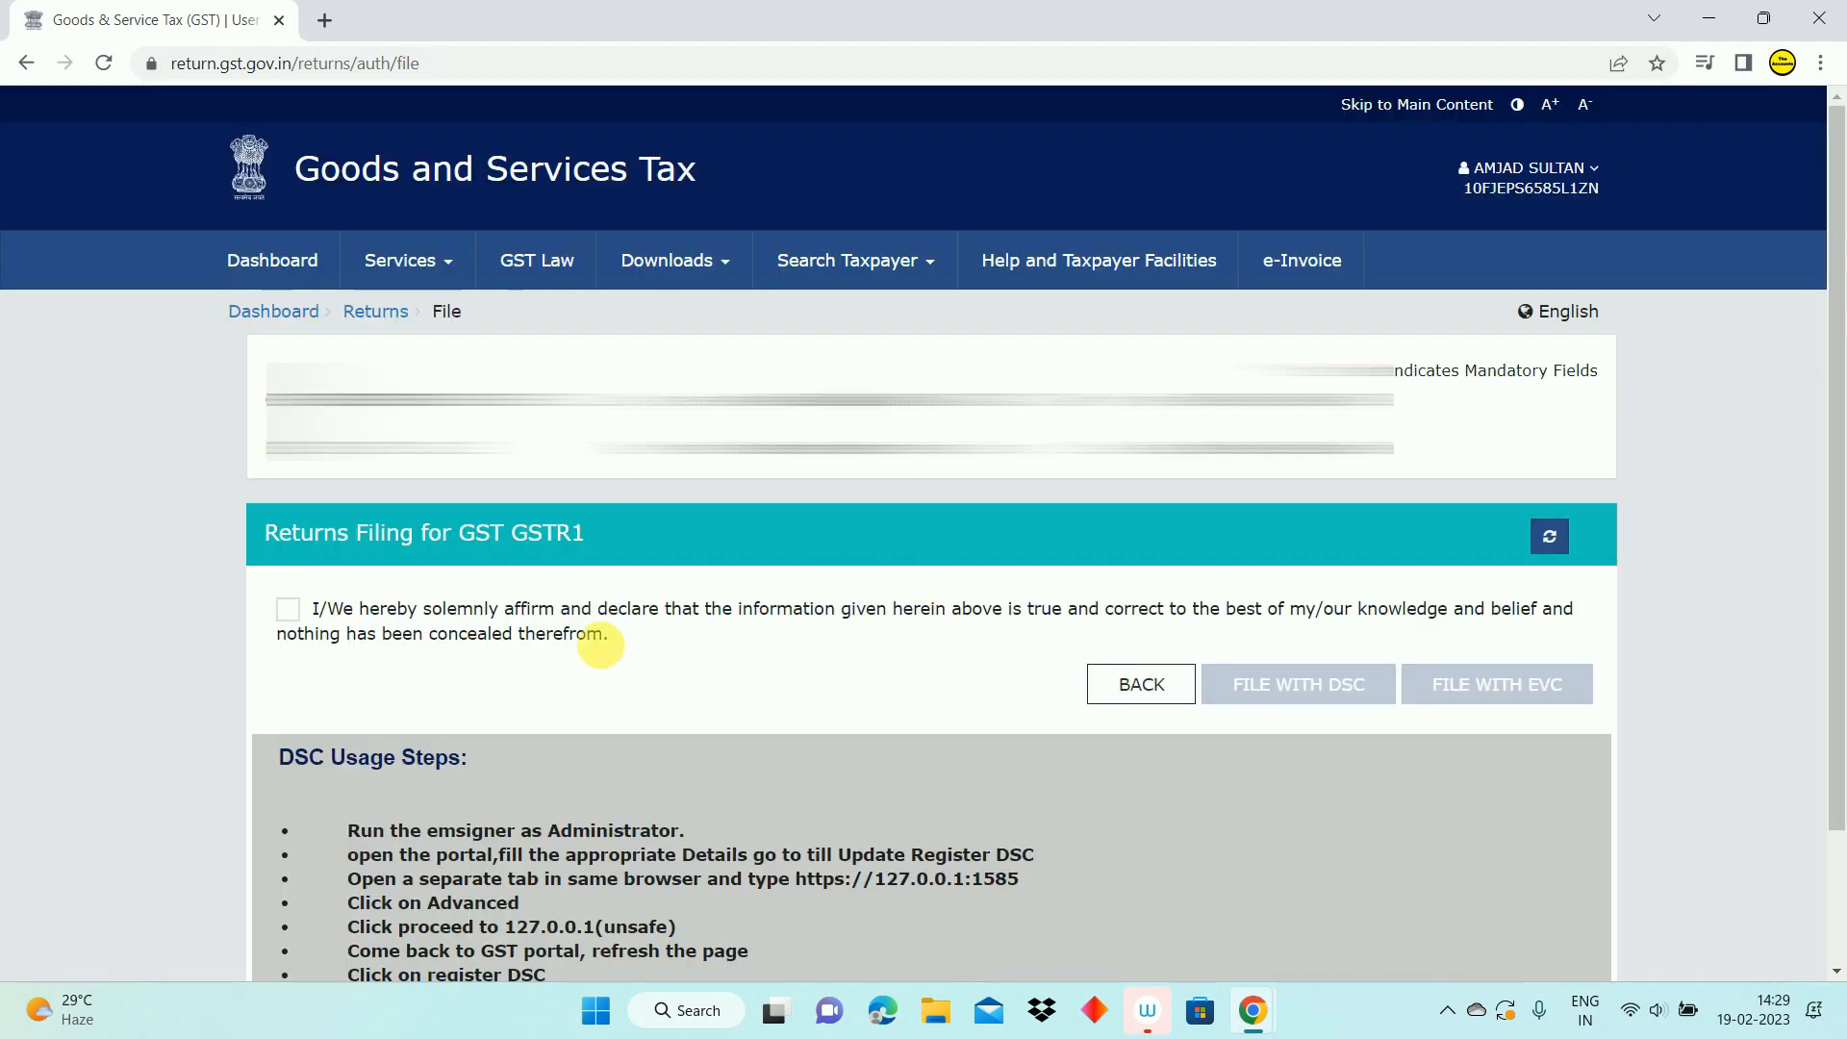
# Affirm the GSTR-1 declaration, choose the authorised signatory, and request filing with EVC
pyautogui.click(289, 610)
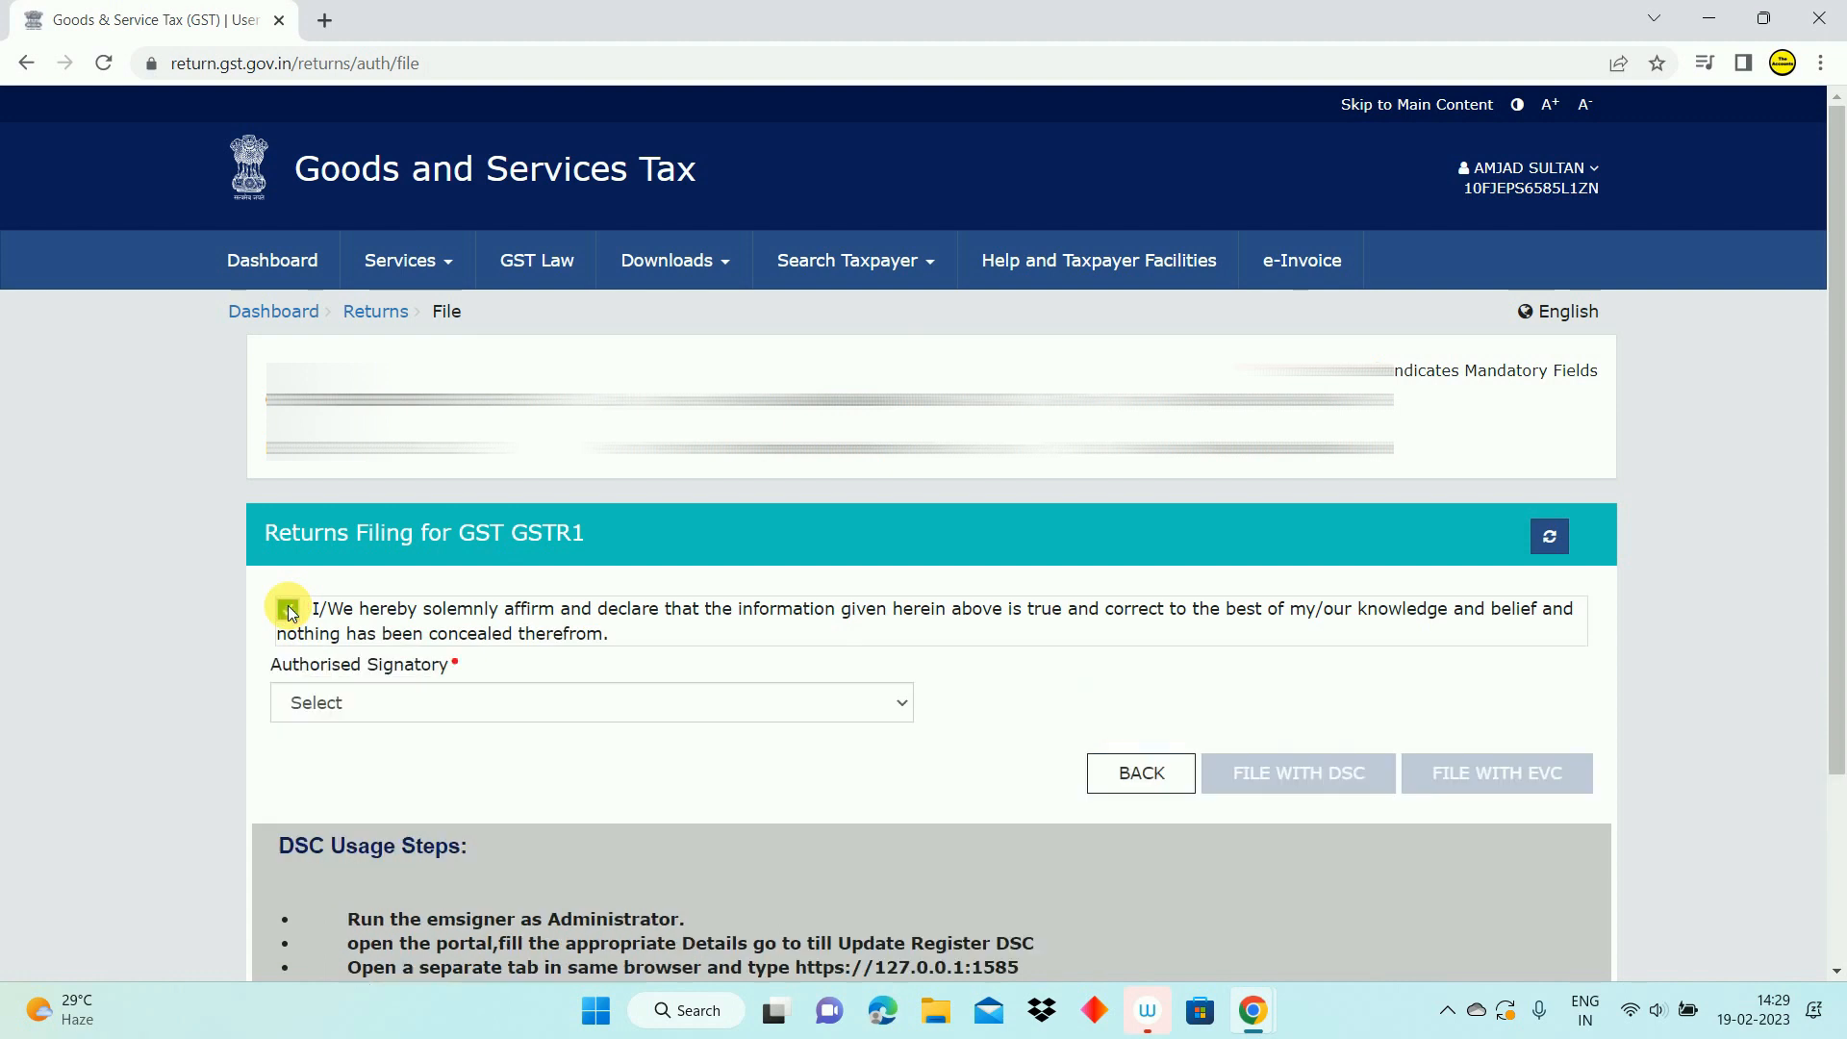
pyautogui.click(345, 691)
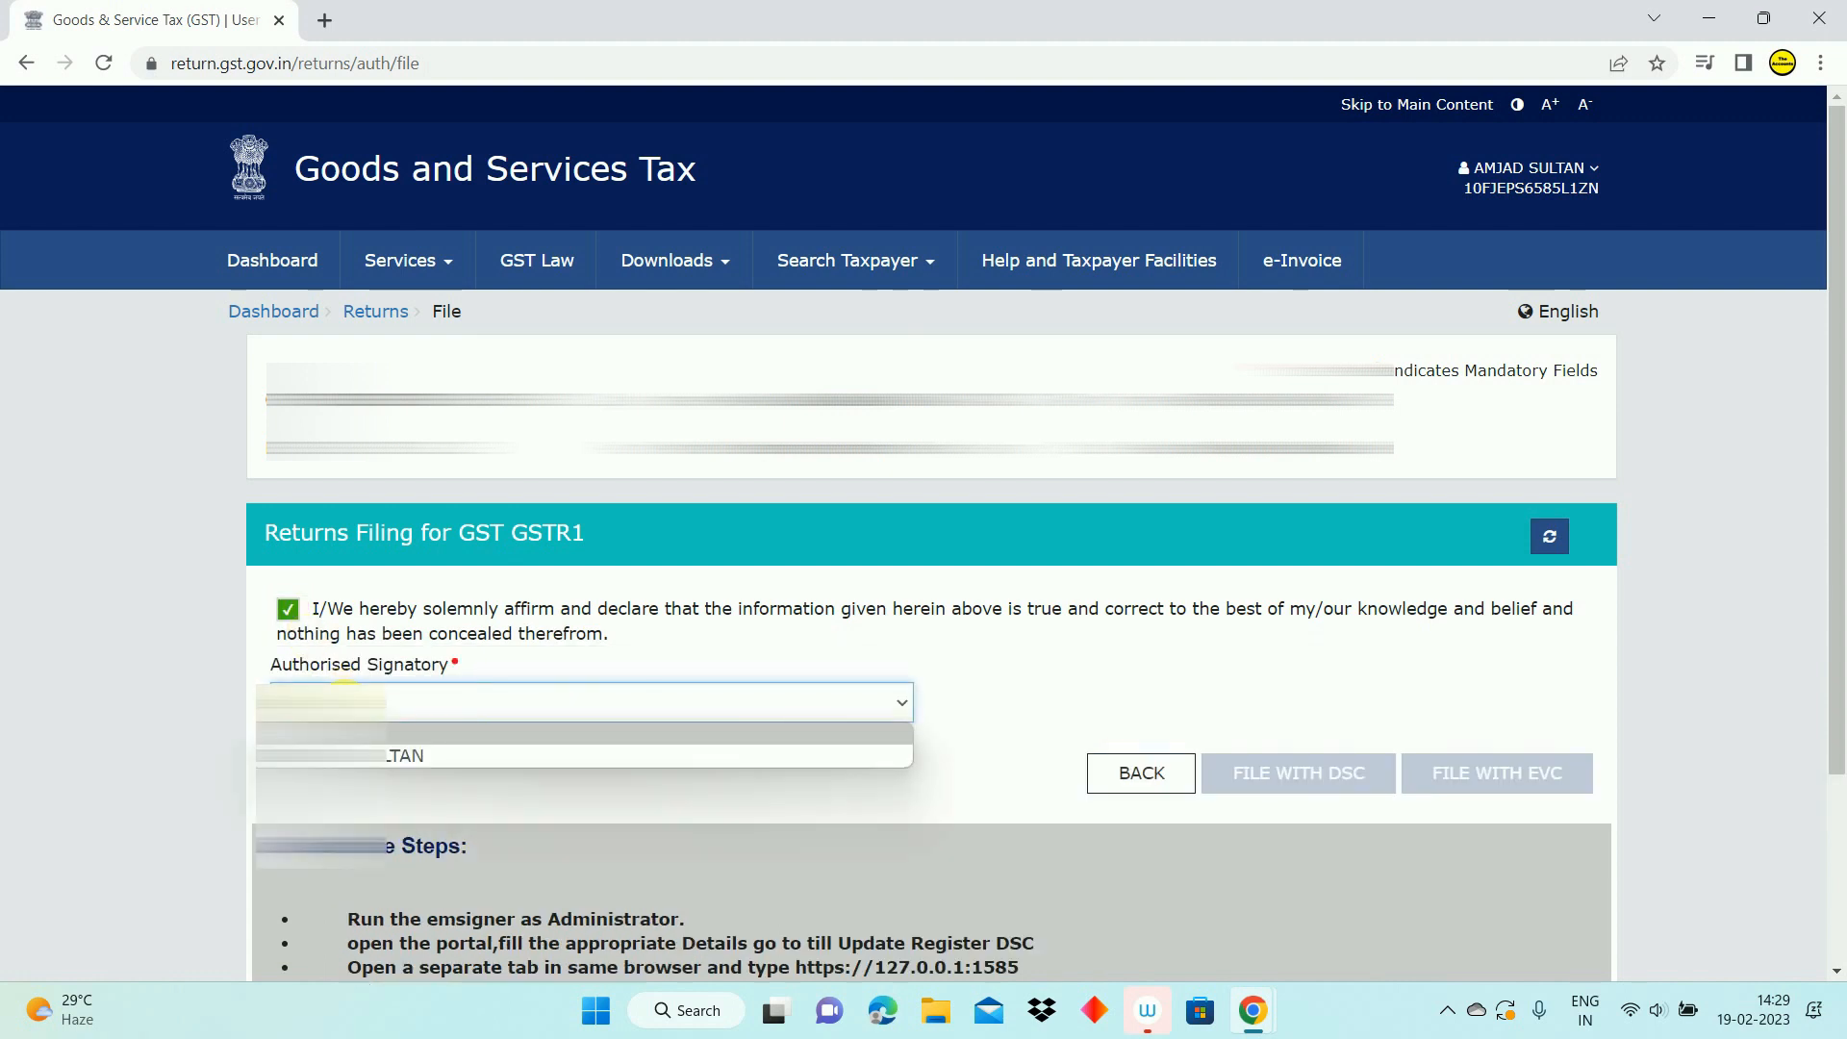
pyautogui.click(385, 755)
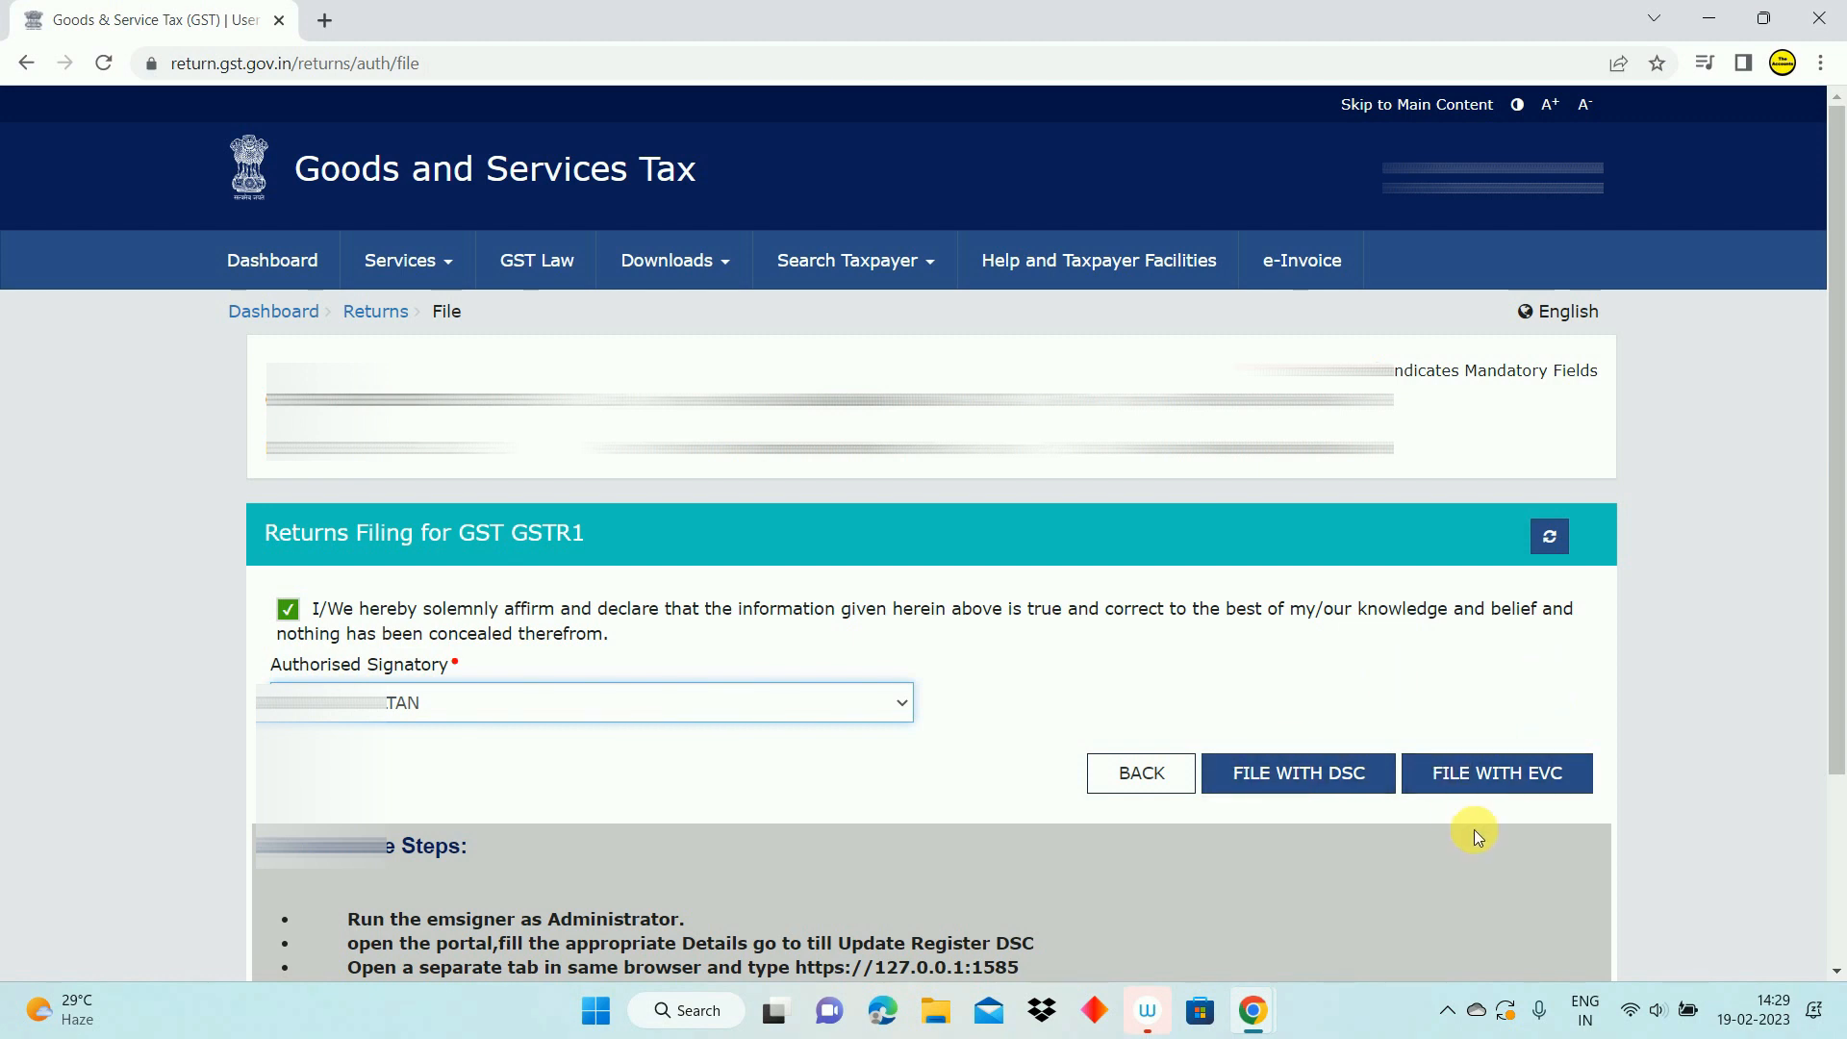
pyautogui.click(1514, 794)
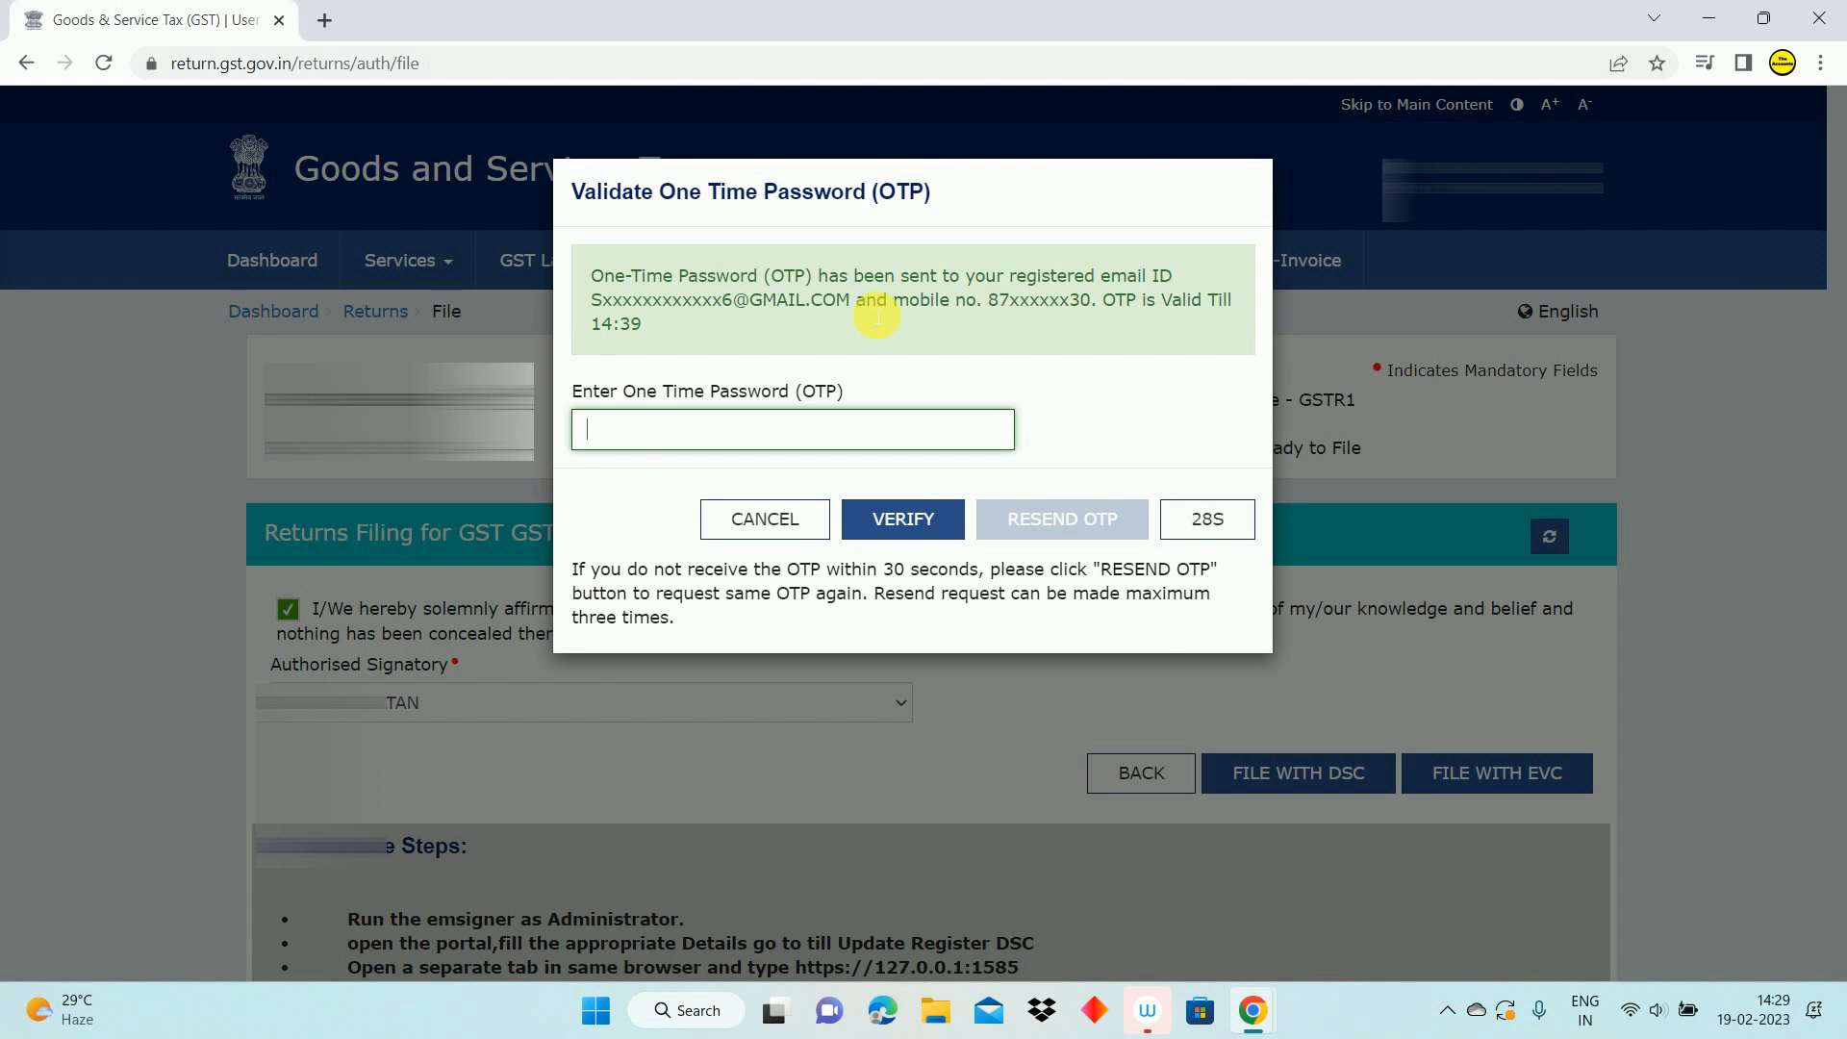
# Enter the one-time password and verify it to file GSTR-1
pyautogui.click(759, 434)
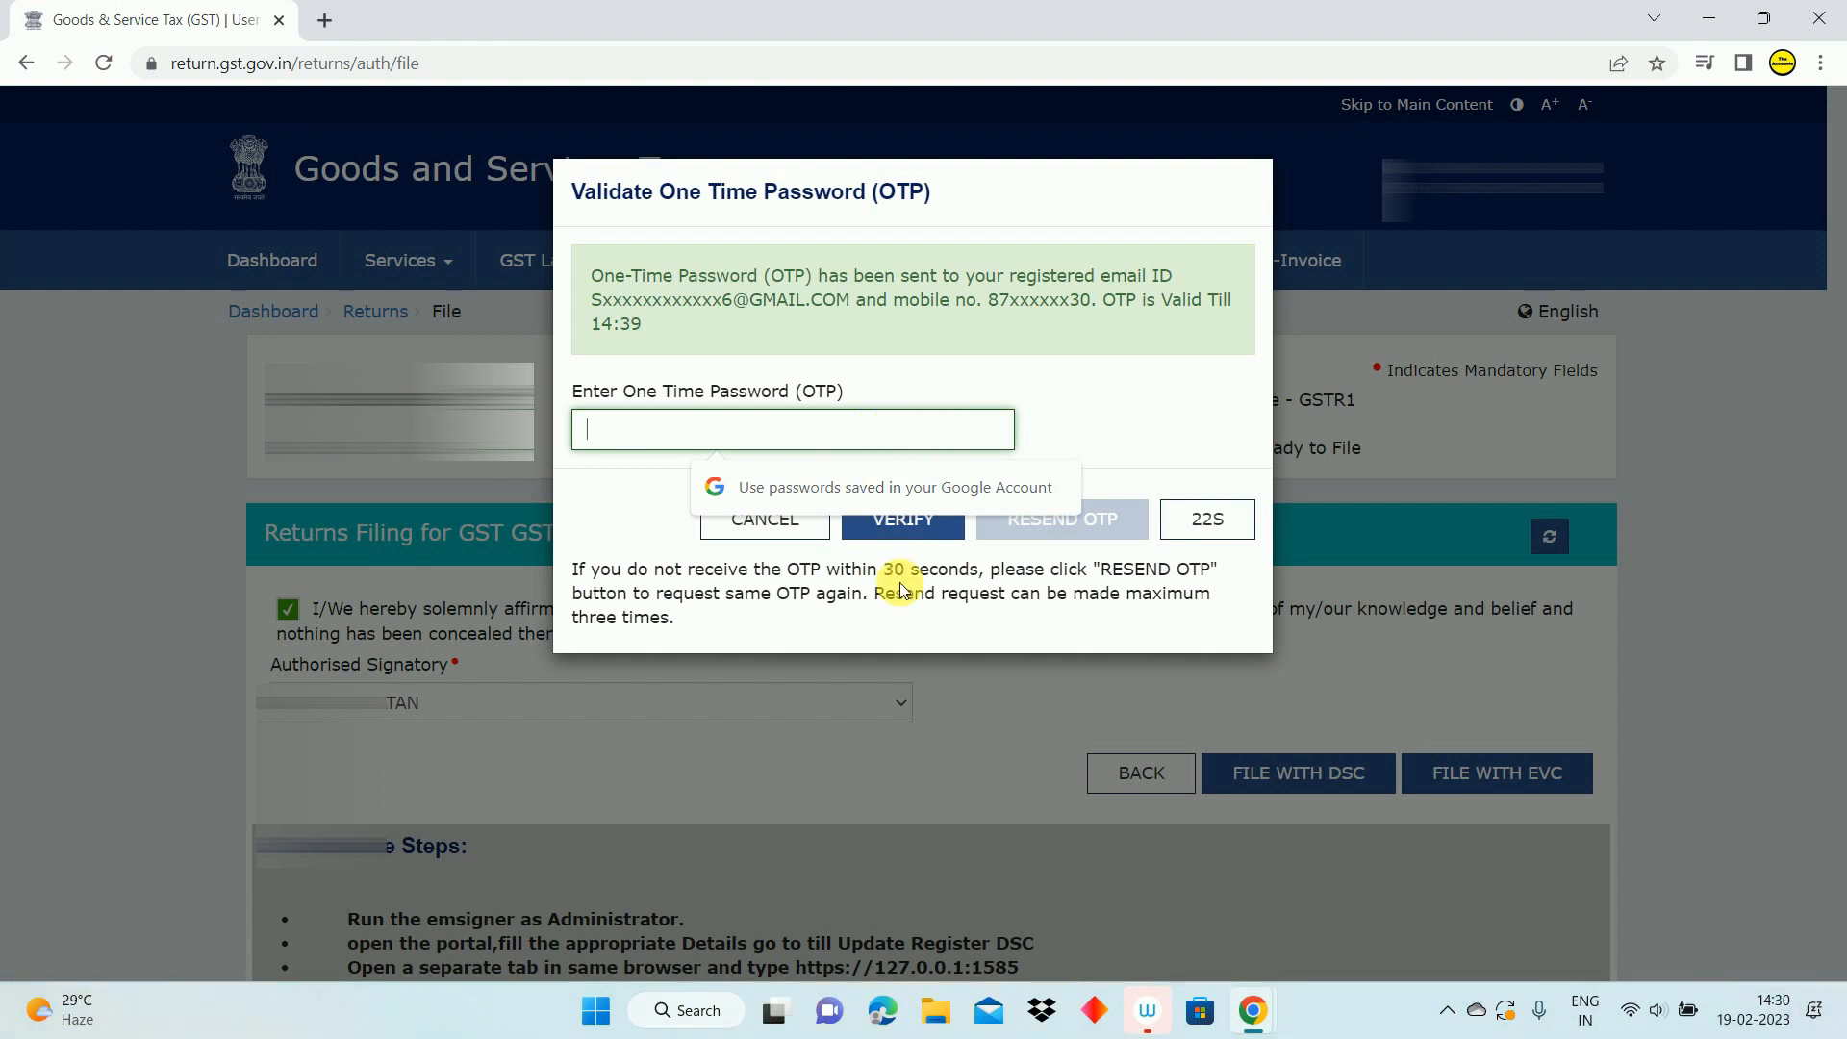
pyautogui.hotkey('ctrl', 'v')
pyautogui.click(899, 519)
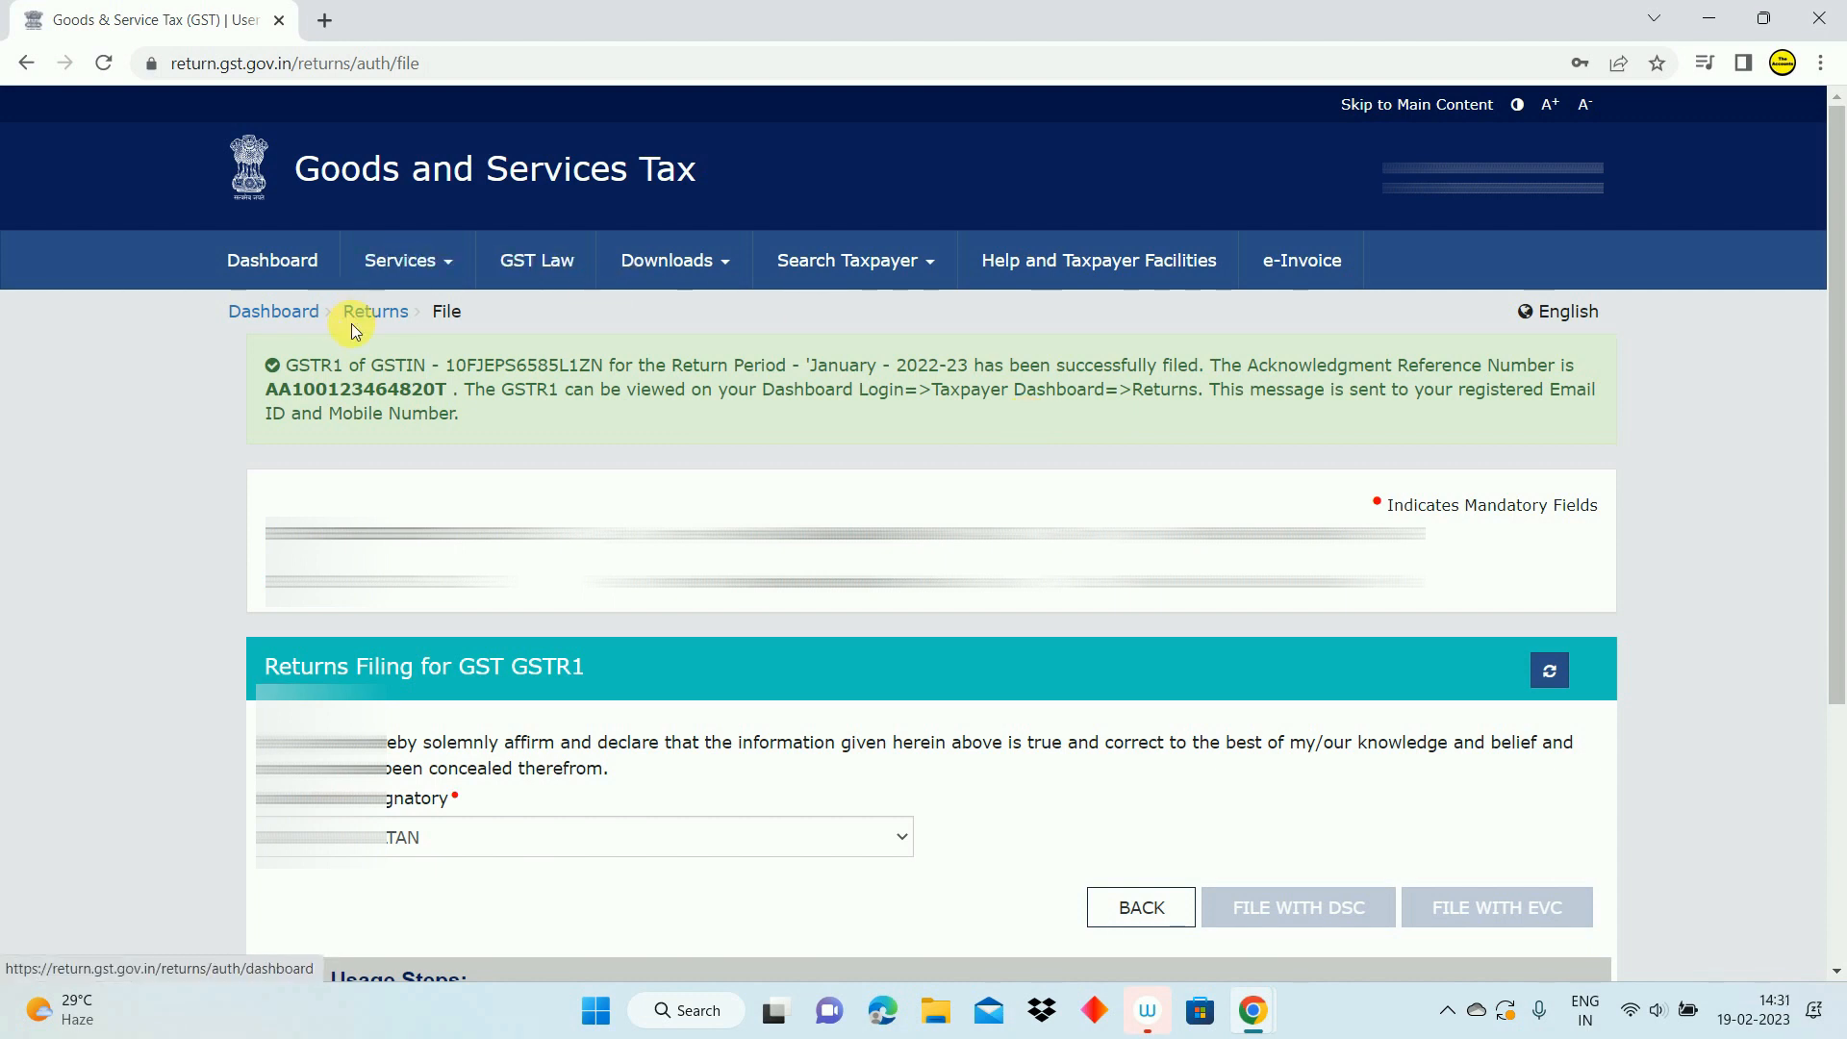
# Return to the returns page, search for the January period, and open the monthly GSTR-3B for online preparation
pyautogui.click(388, 324)
pyautogui.click(1030, 520)
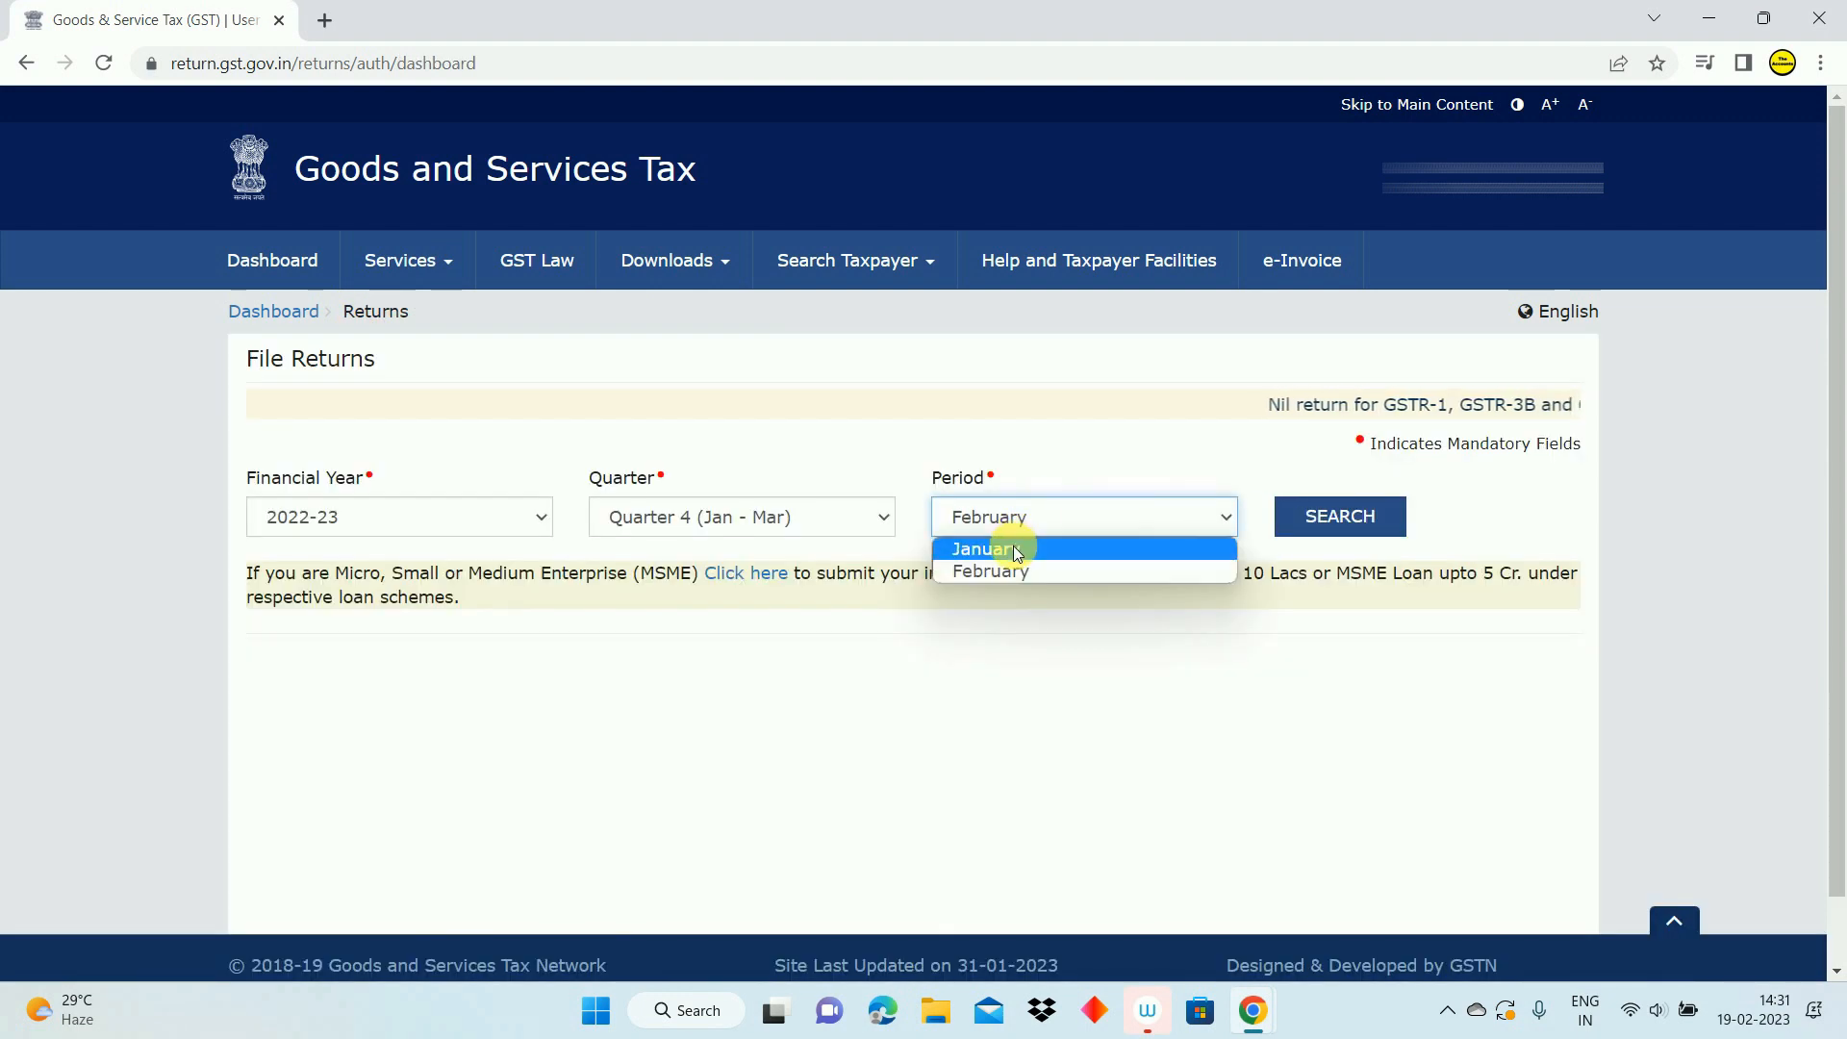
pyautogui.click(1006, 540)
pyautogui.click(1330, 524)
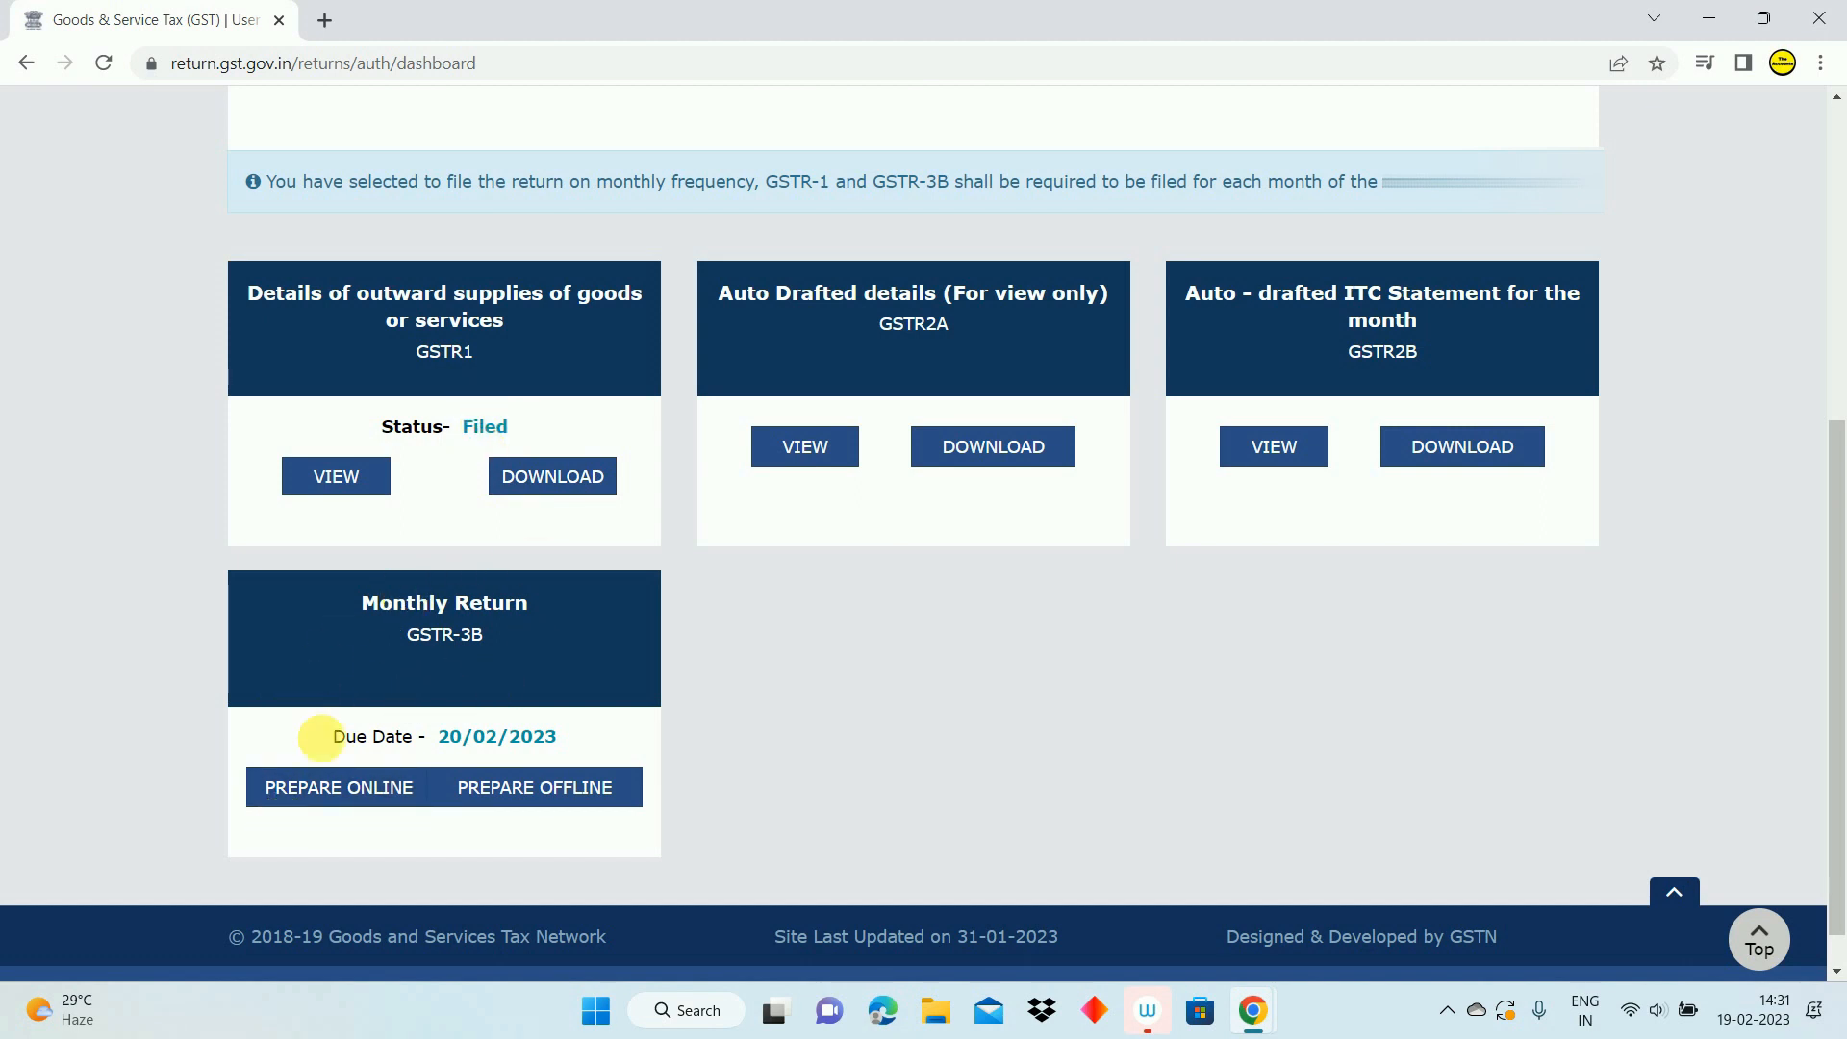
pyautogui.click(347, 789)
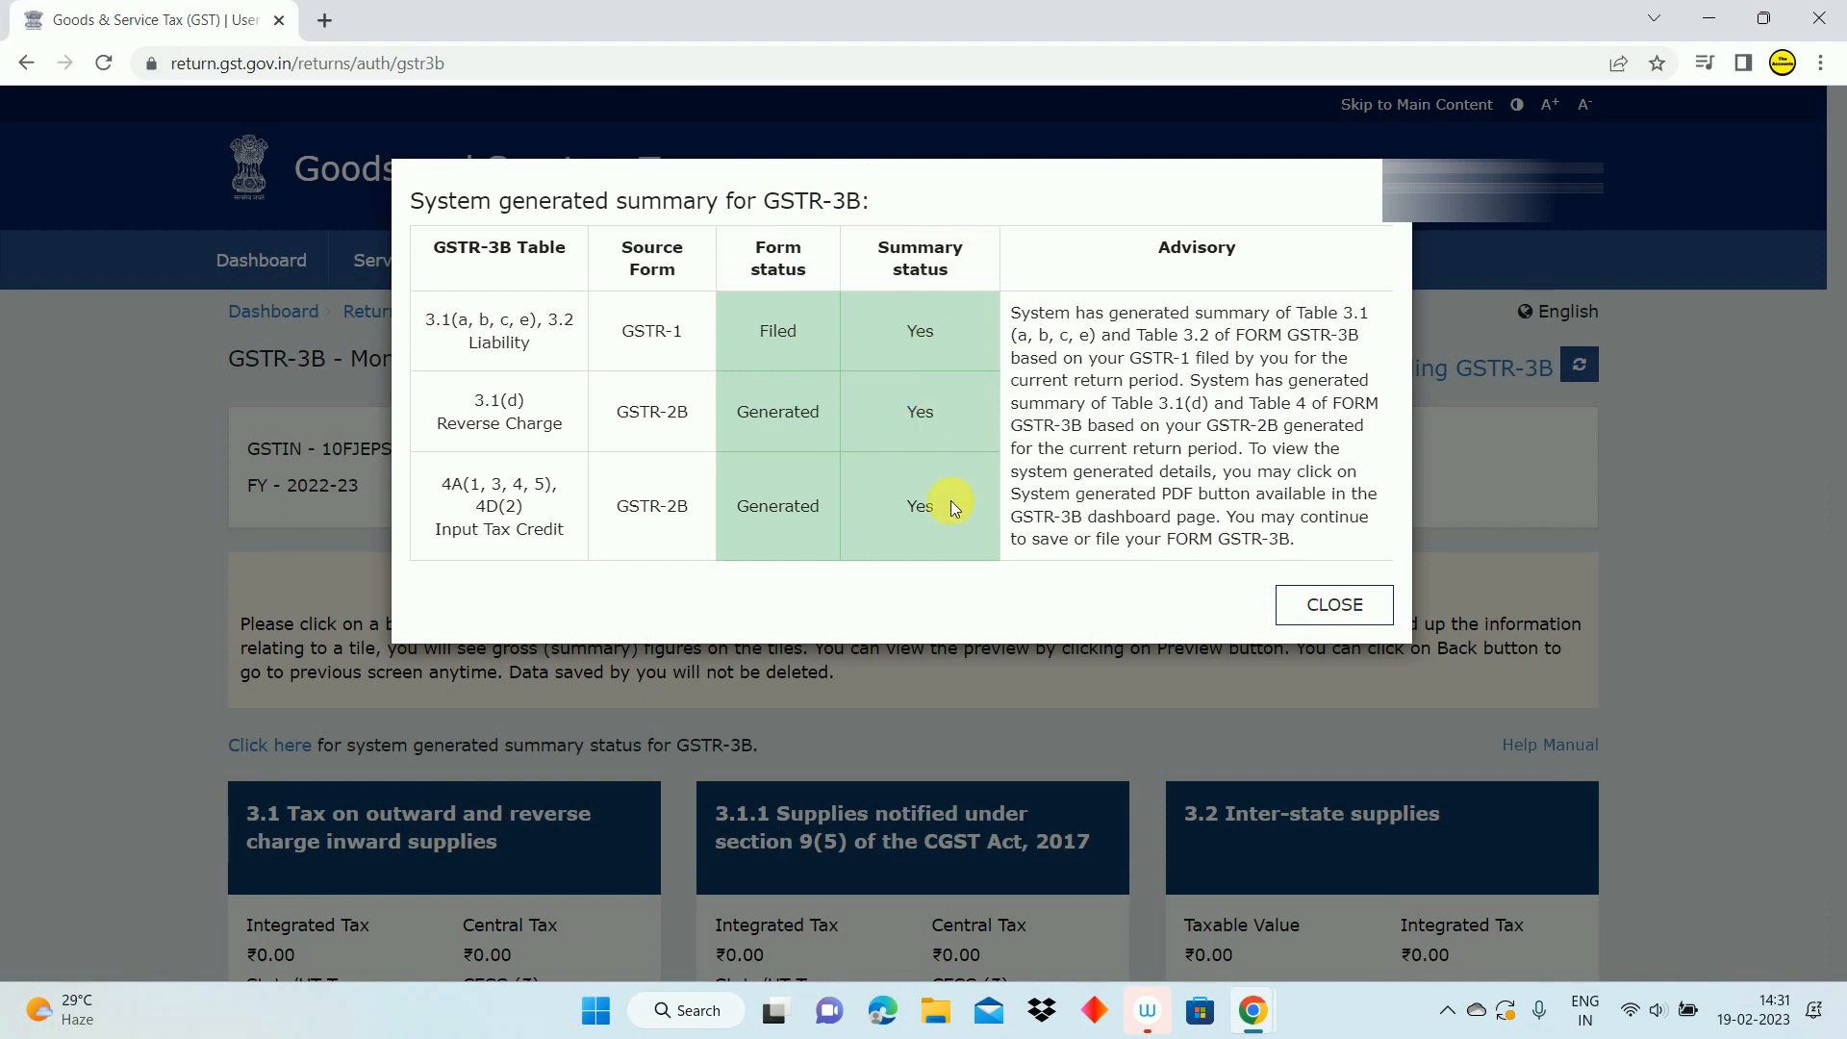
# Dismiss the system generated summary, save the GSTR-3B, and proceed to its tax payment
pyautogui.click(1334, 605)
pyautogui.scroll(-5, 1828, 576)
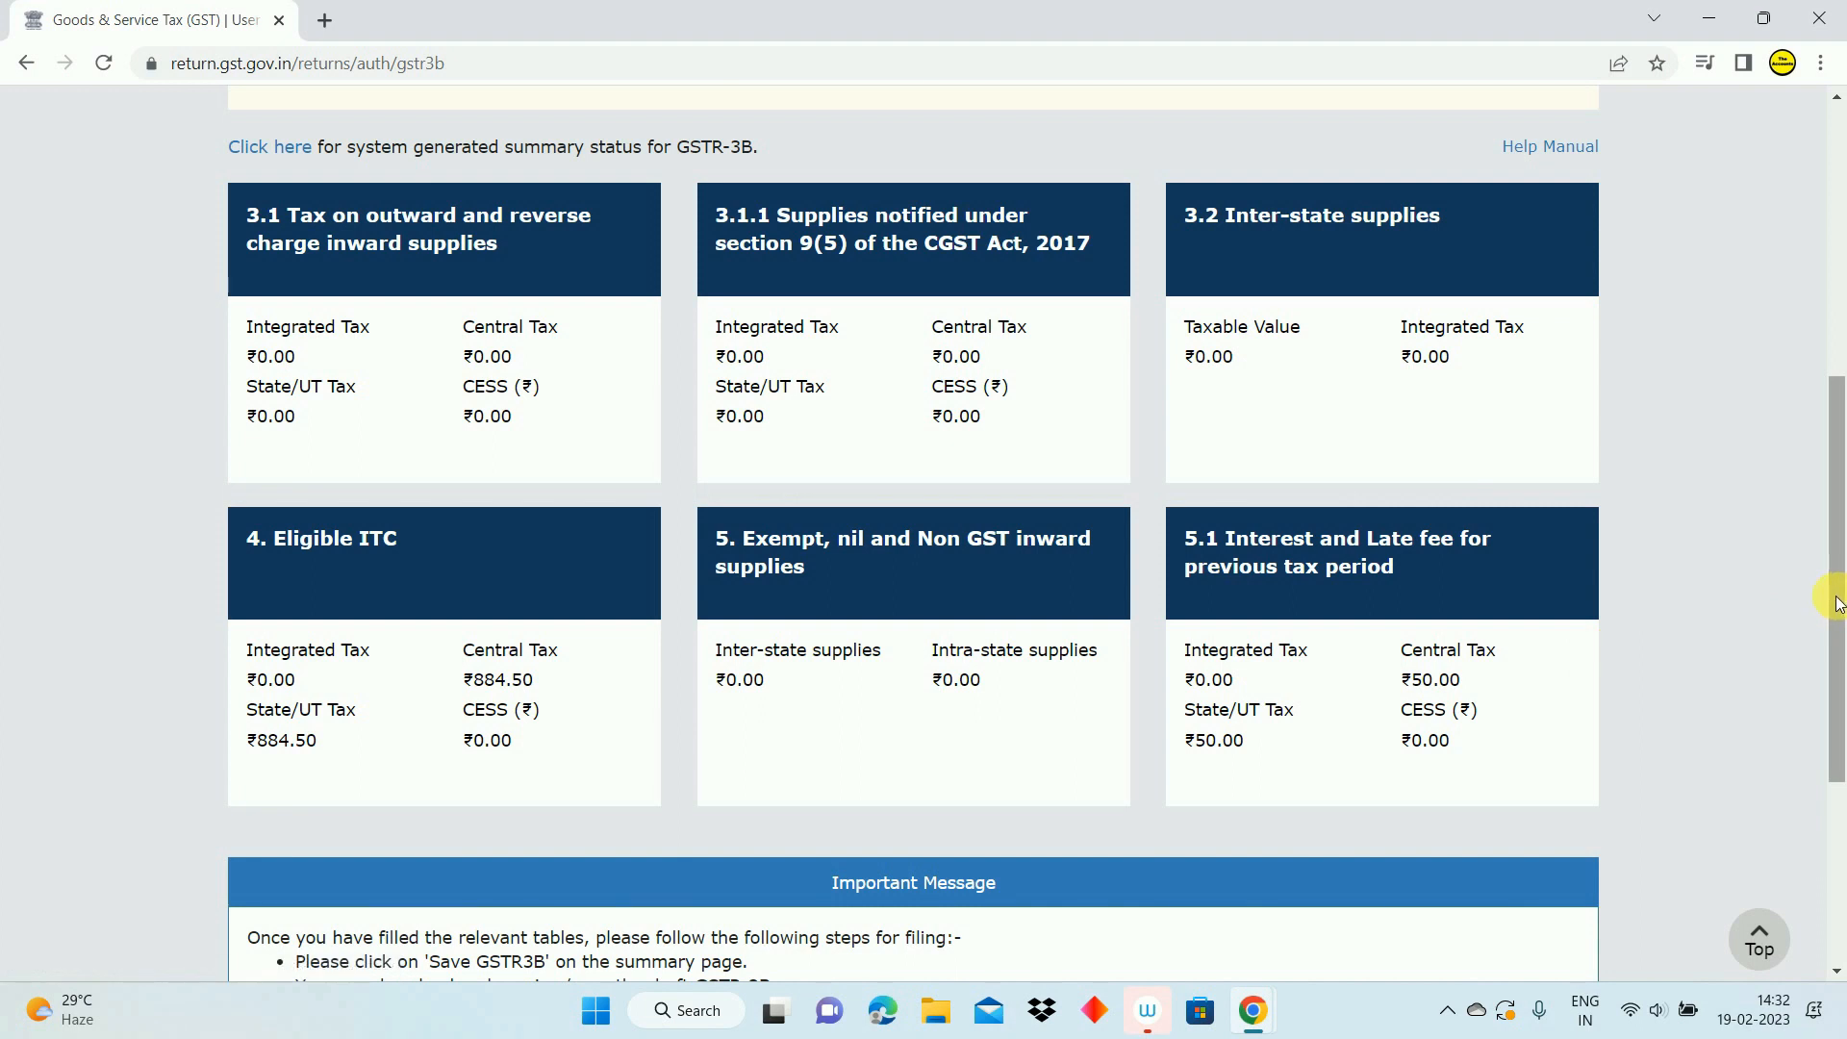
pyautogui.moveTo(1839, 603); pyautogui.dragTo(1839, 735)
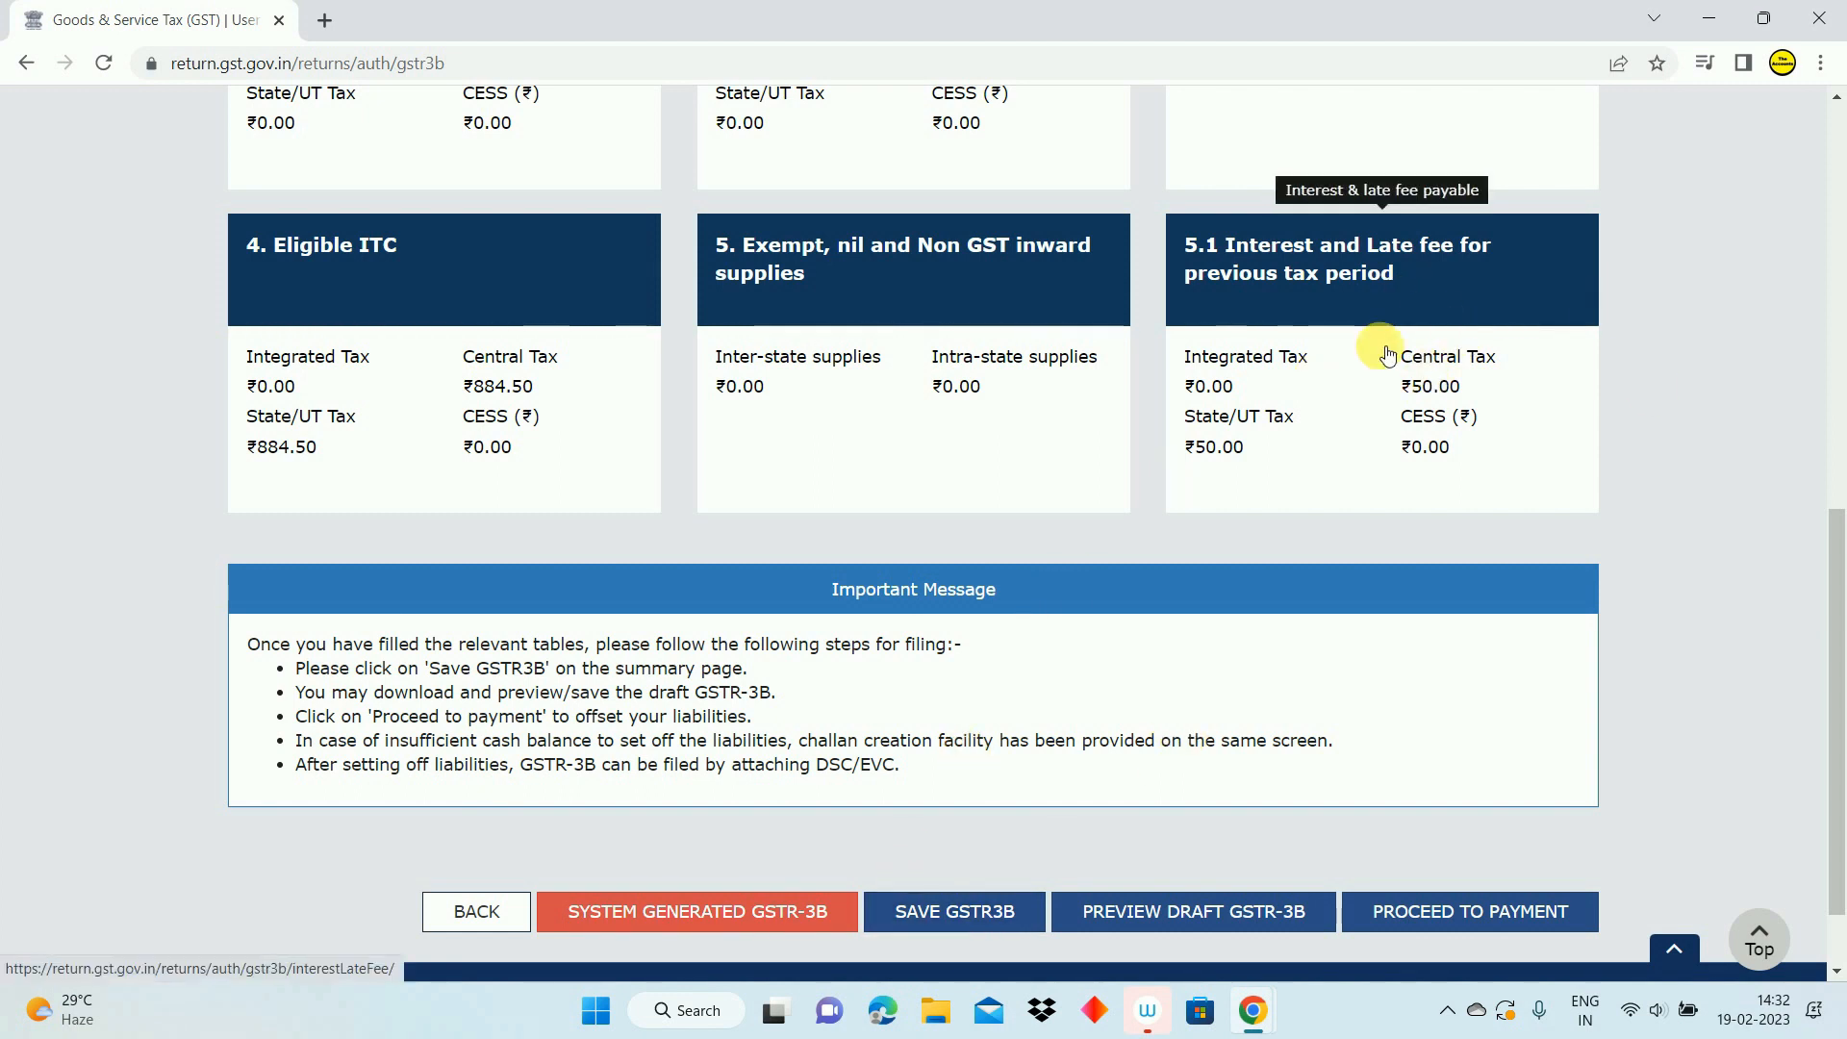
pyautogui.click(938, 933)
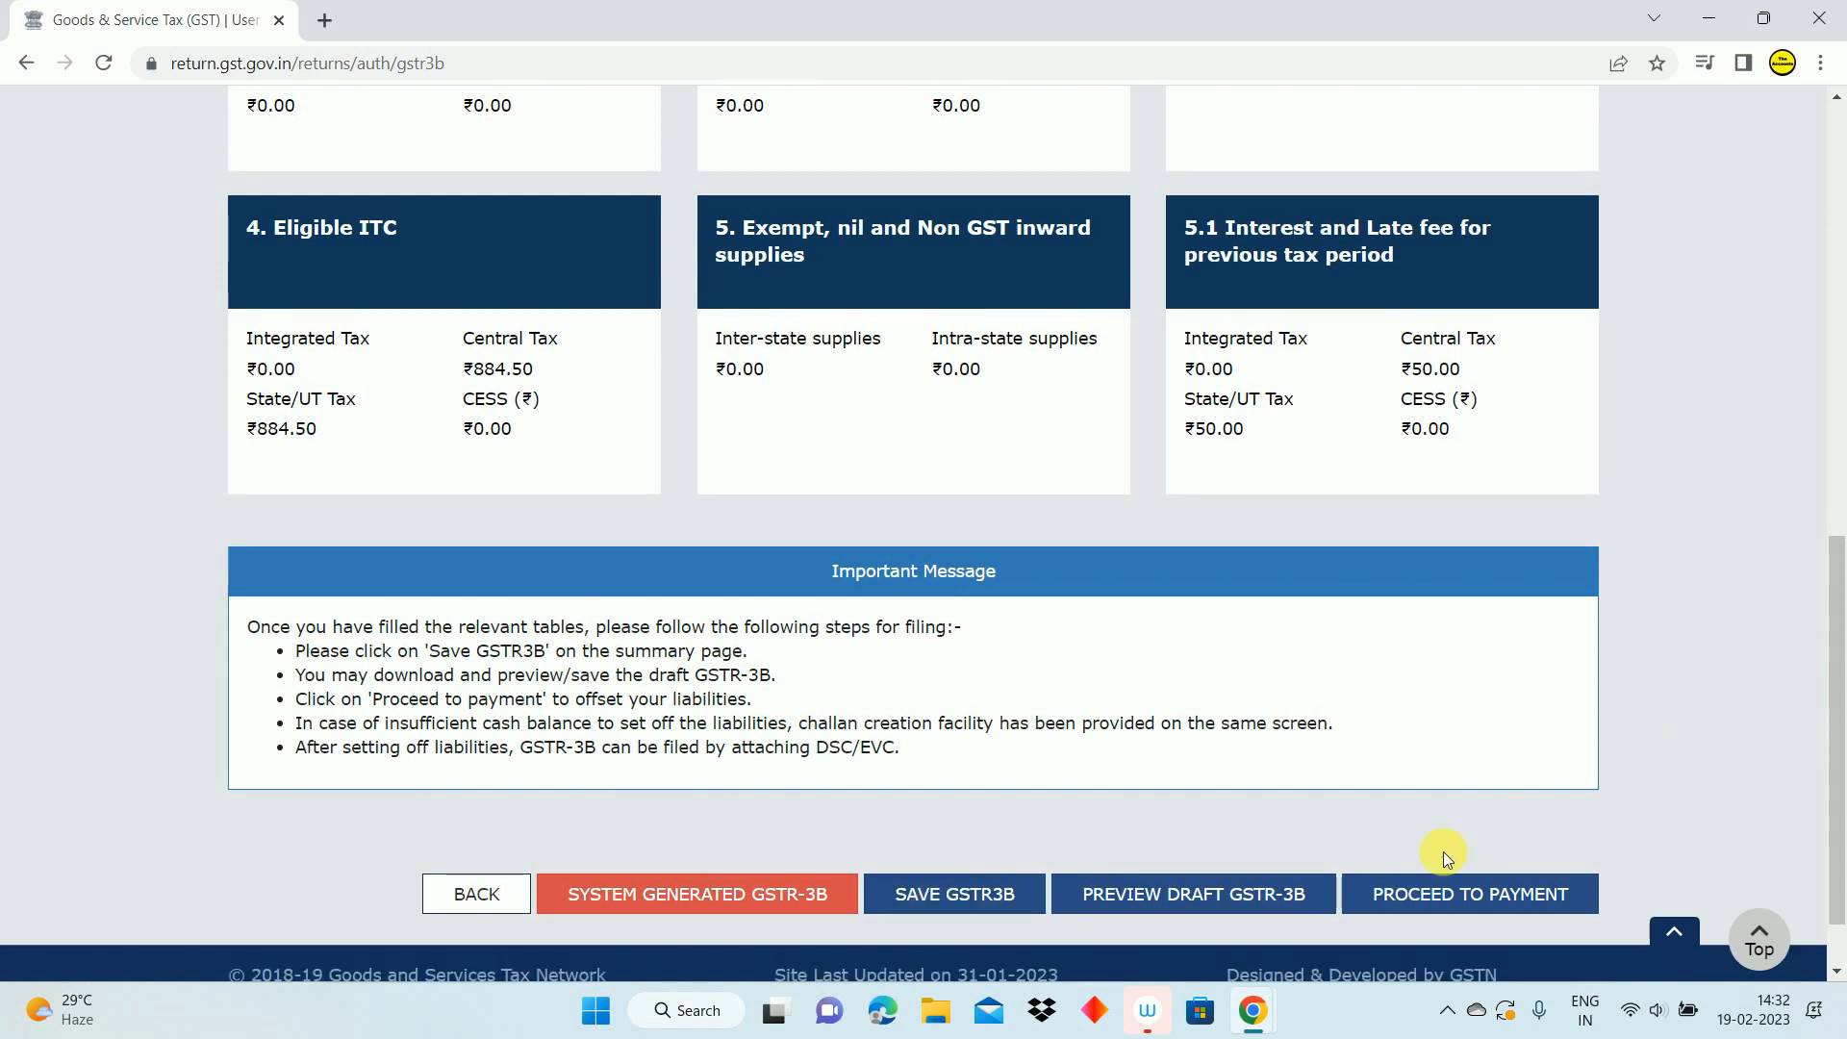
pyautogui.click(1469, 909)
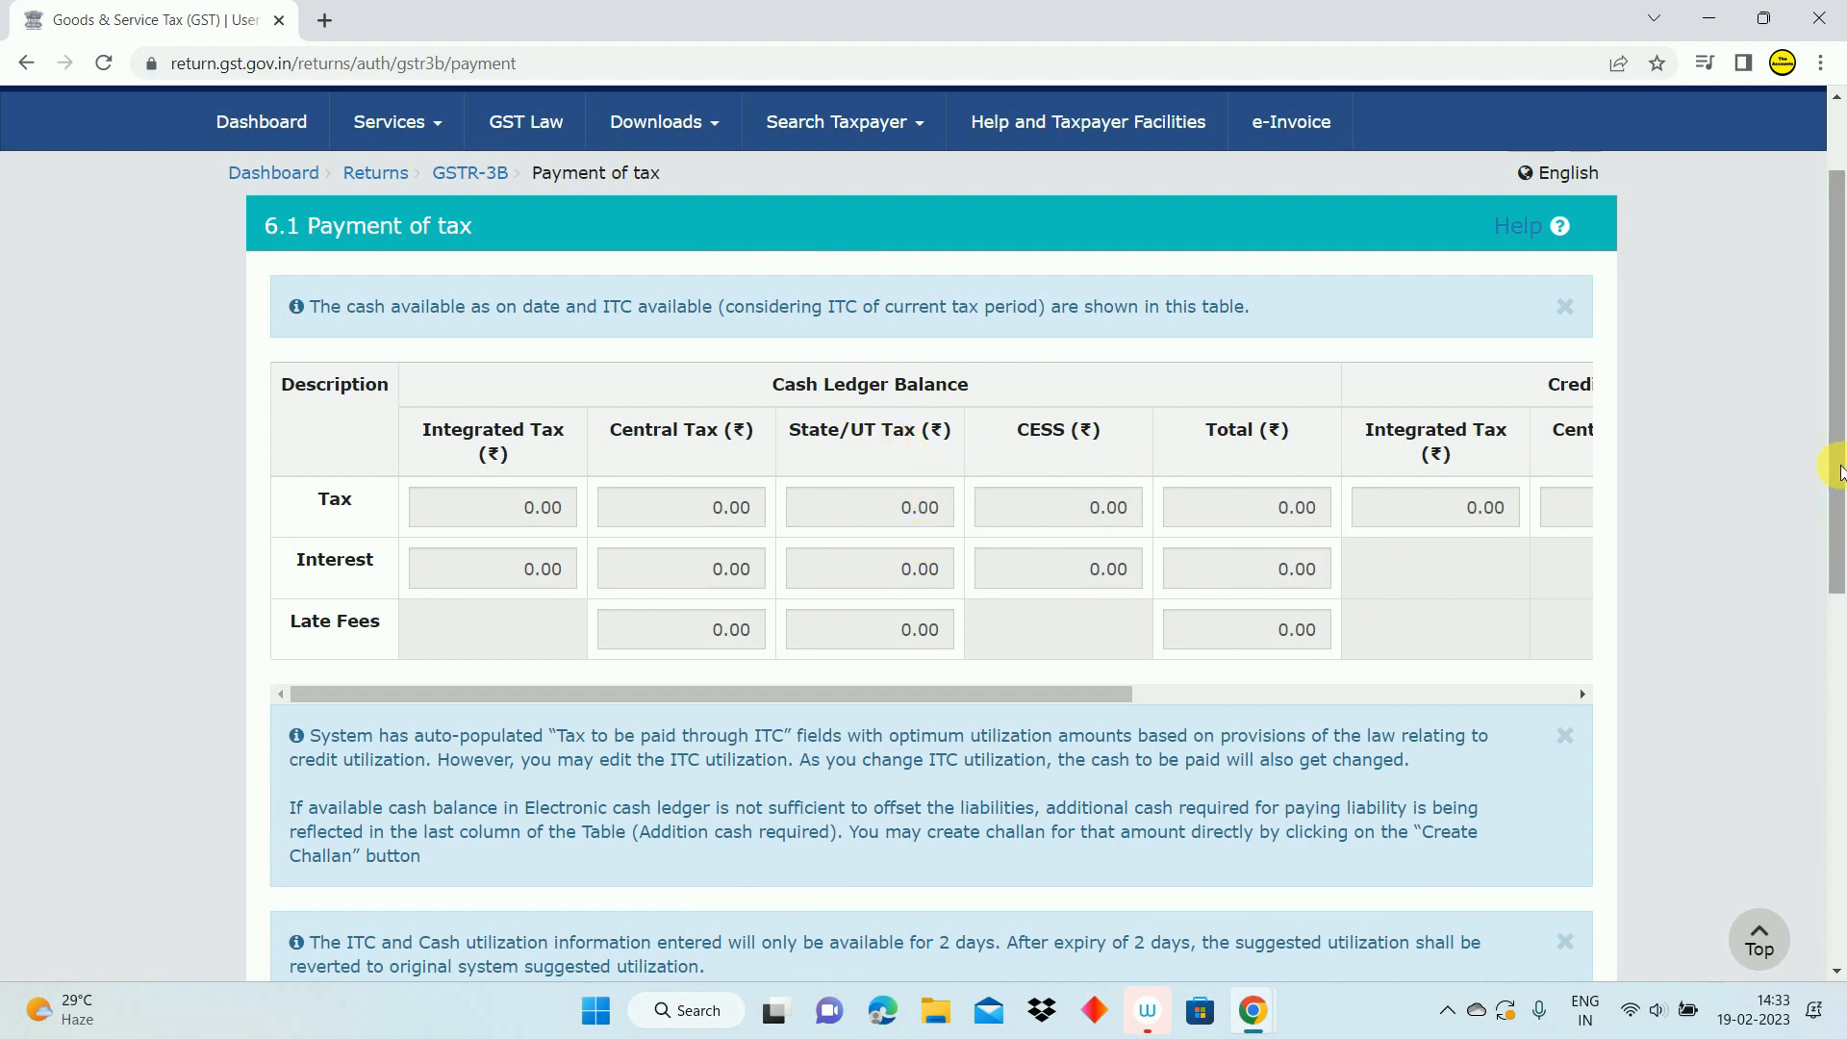
# Try to make the payment and post credit to the ledger, and agree to create a challan
pyautogui.moveTo(1838, 462); pyautogui.dragTo(1838, 823)
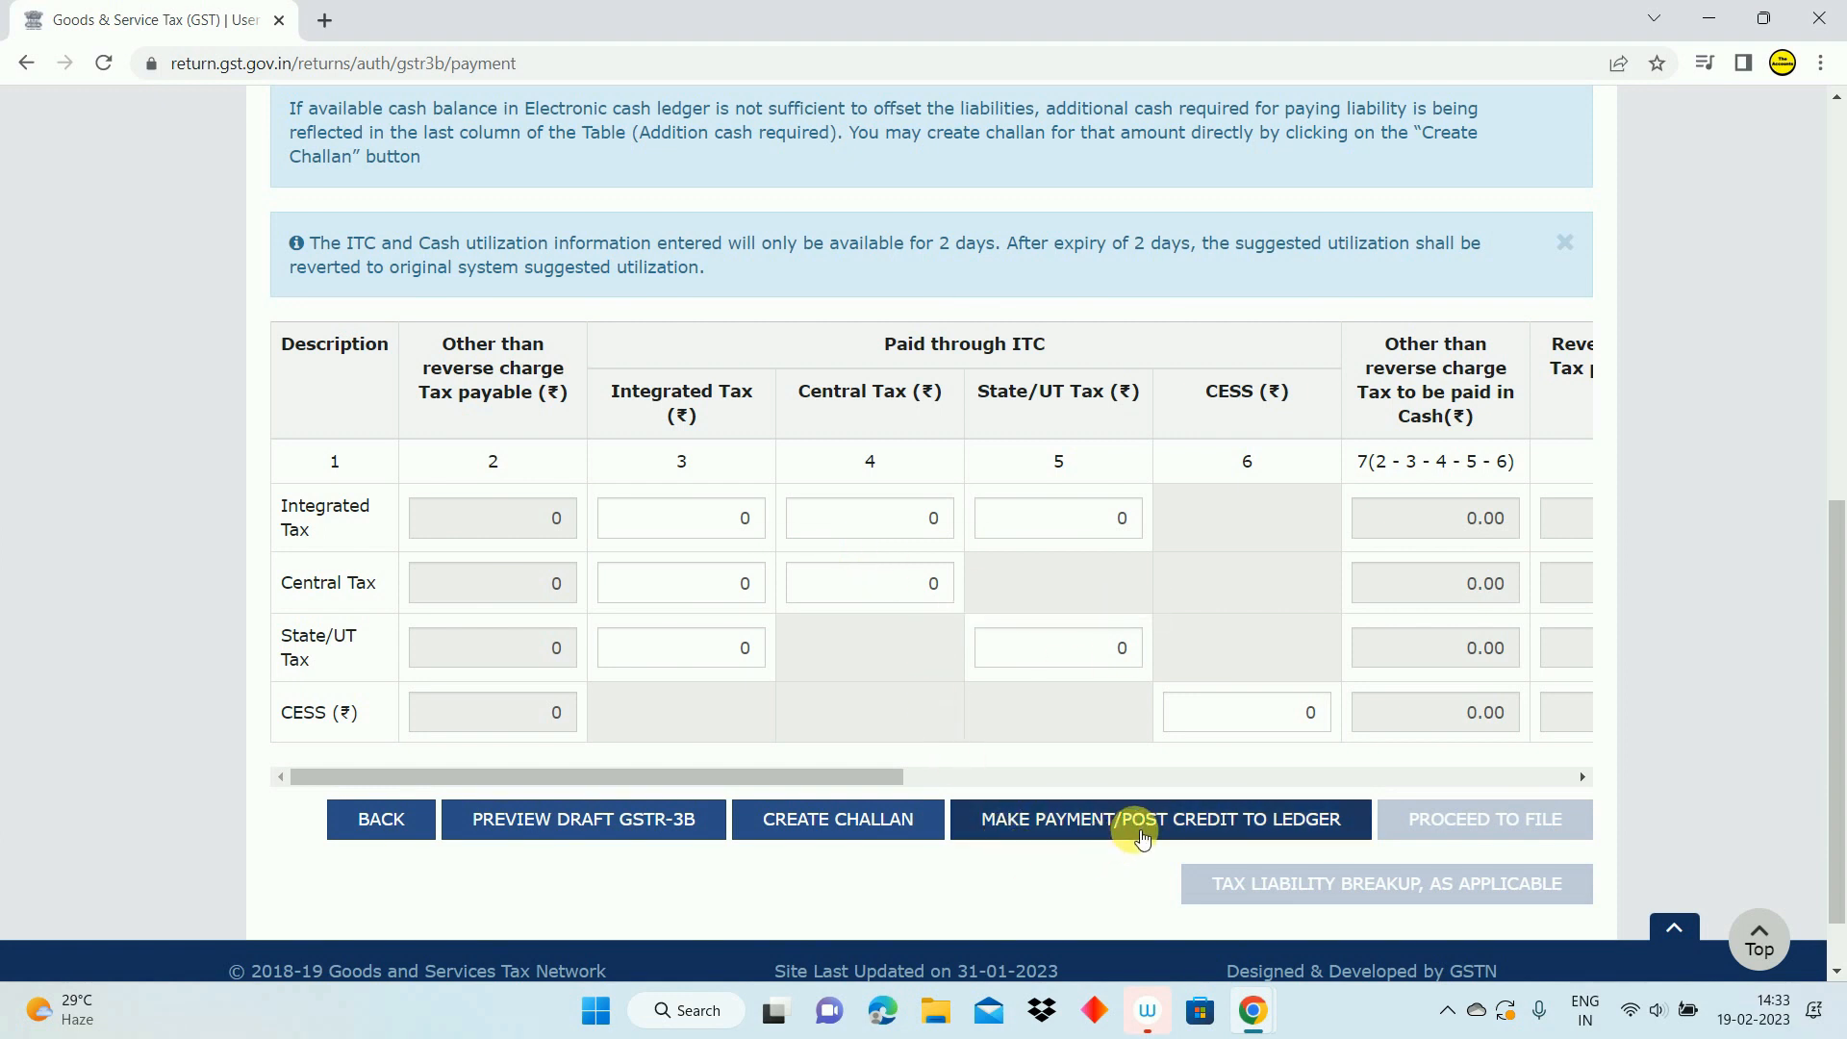
pyautogui.click(1222, 819)
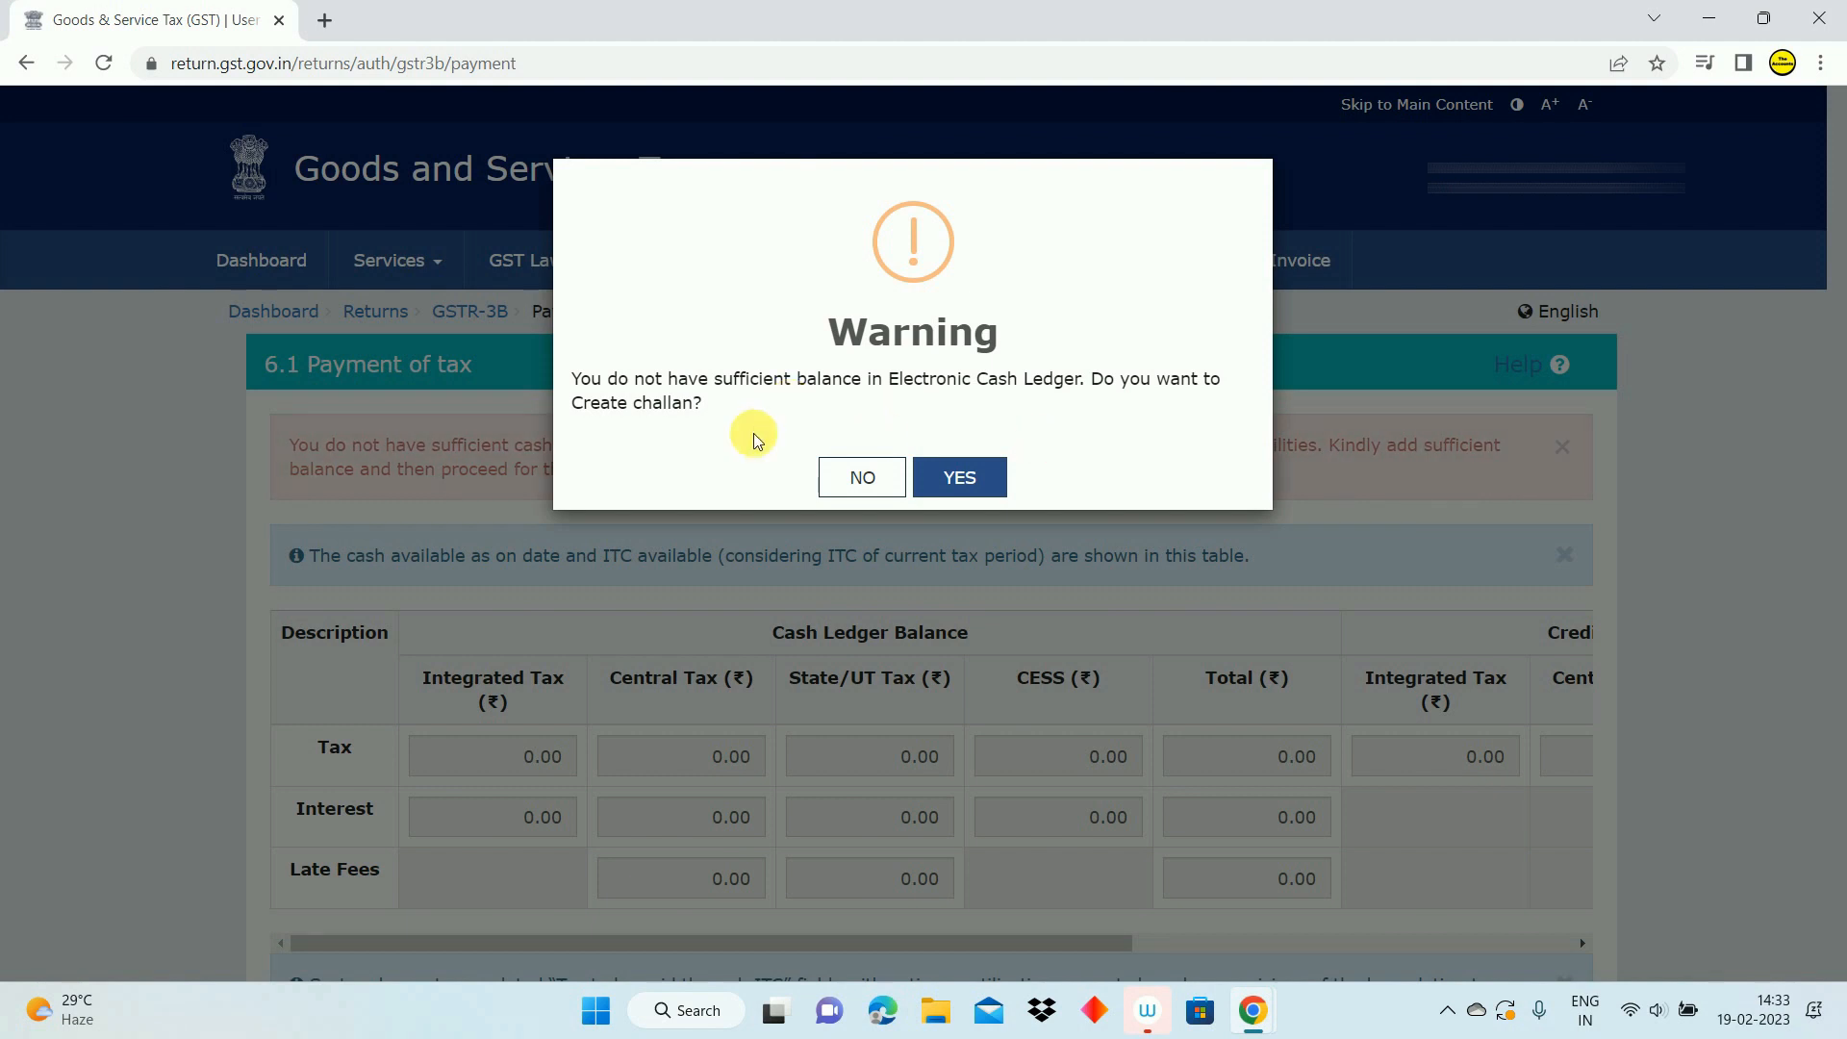
pyautogui.click(959, 478)
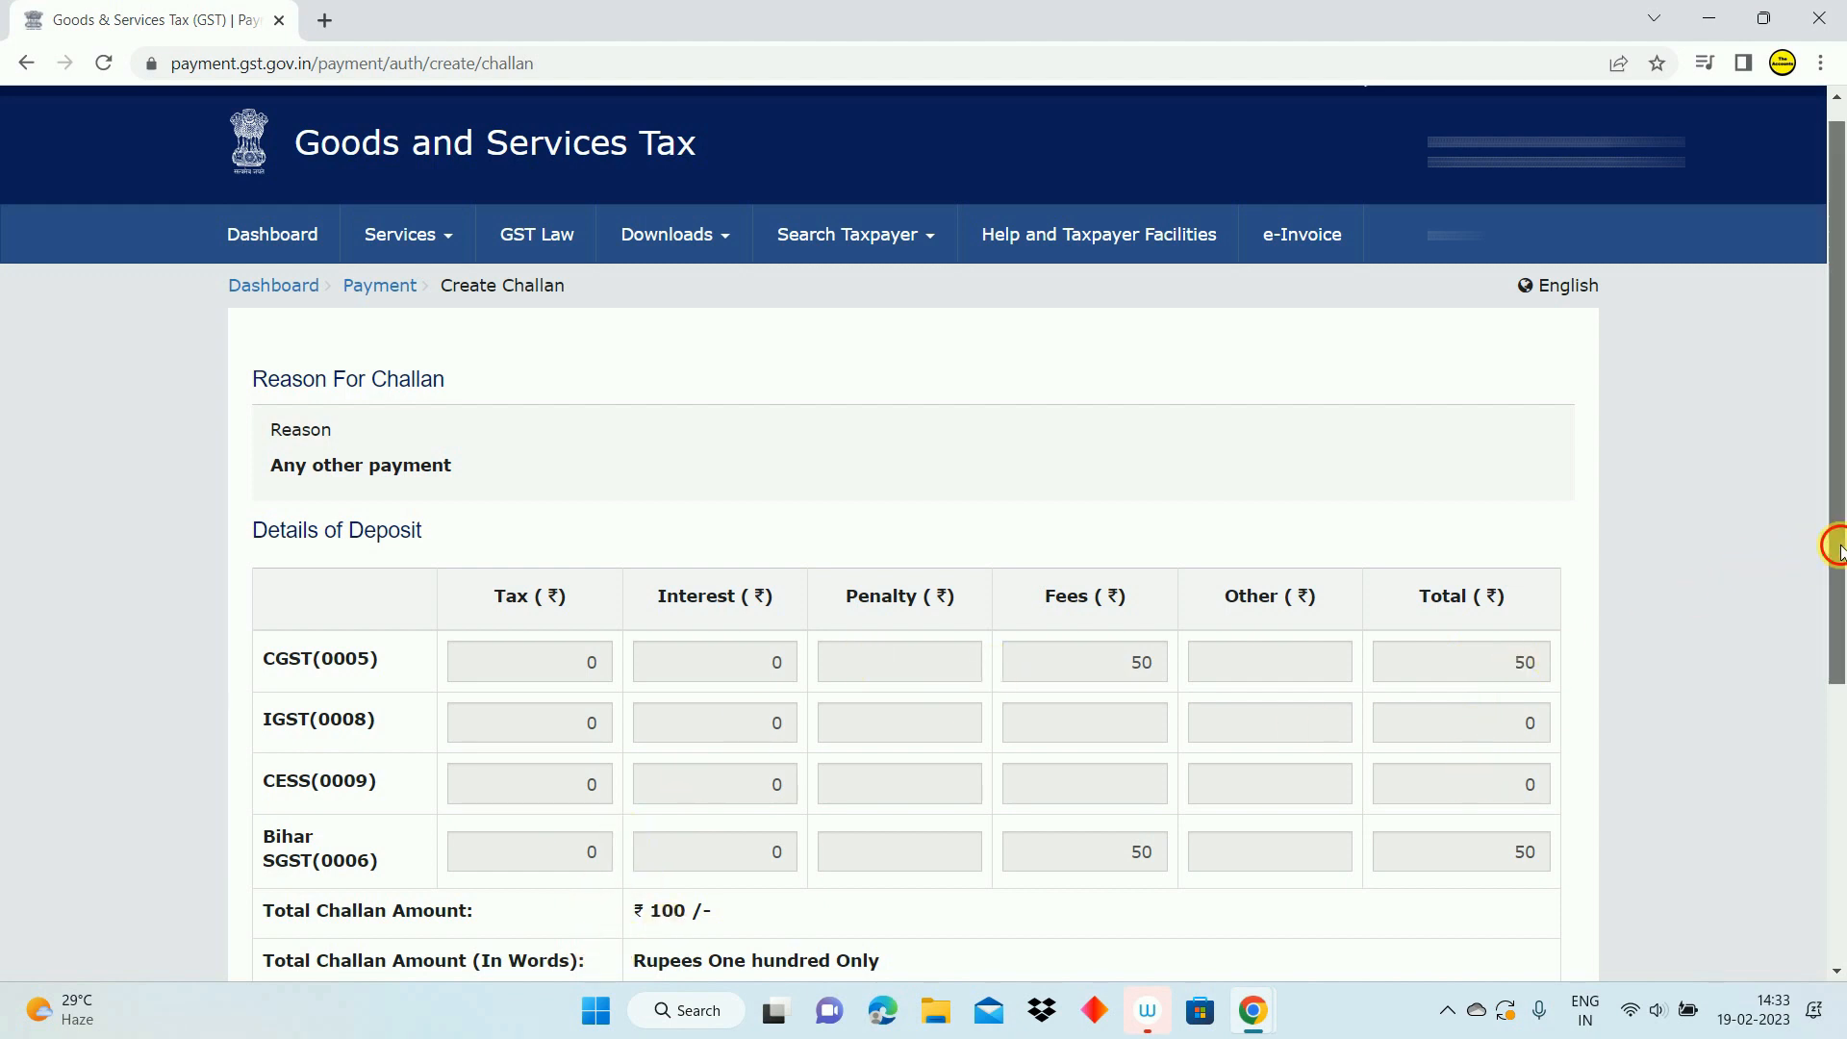
# Generate the challan with E-Payment as the payment mode
pyautogui.scroll(-1, 1838, 606)
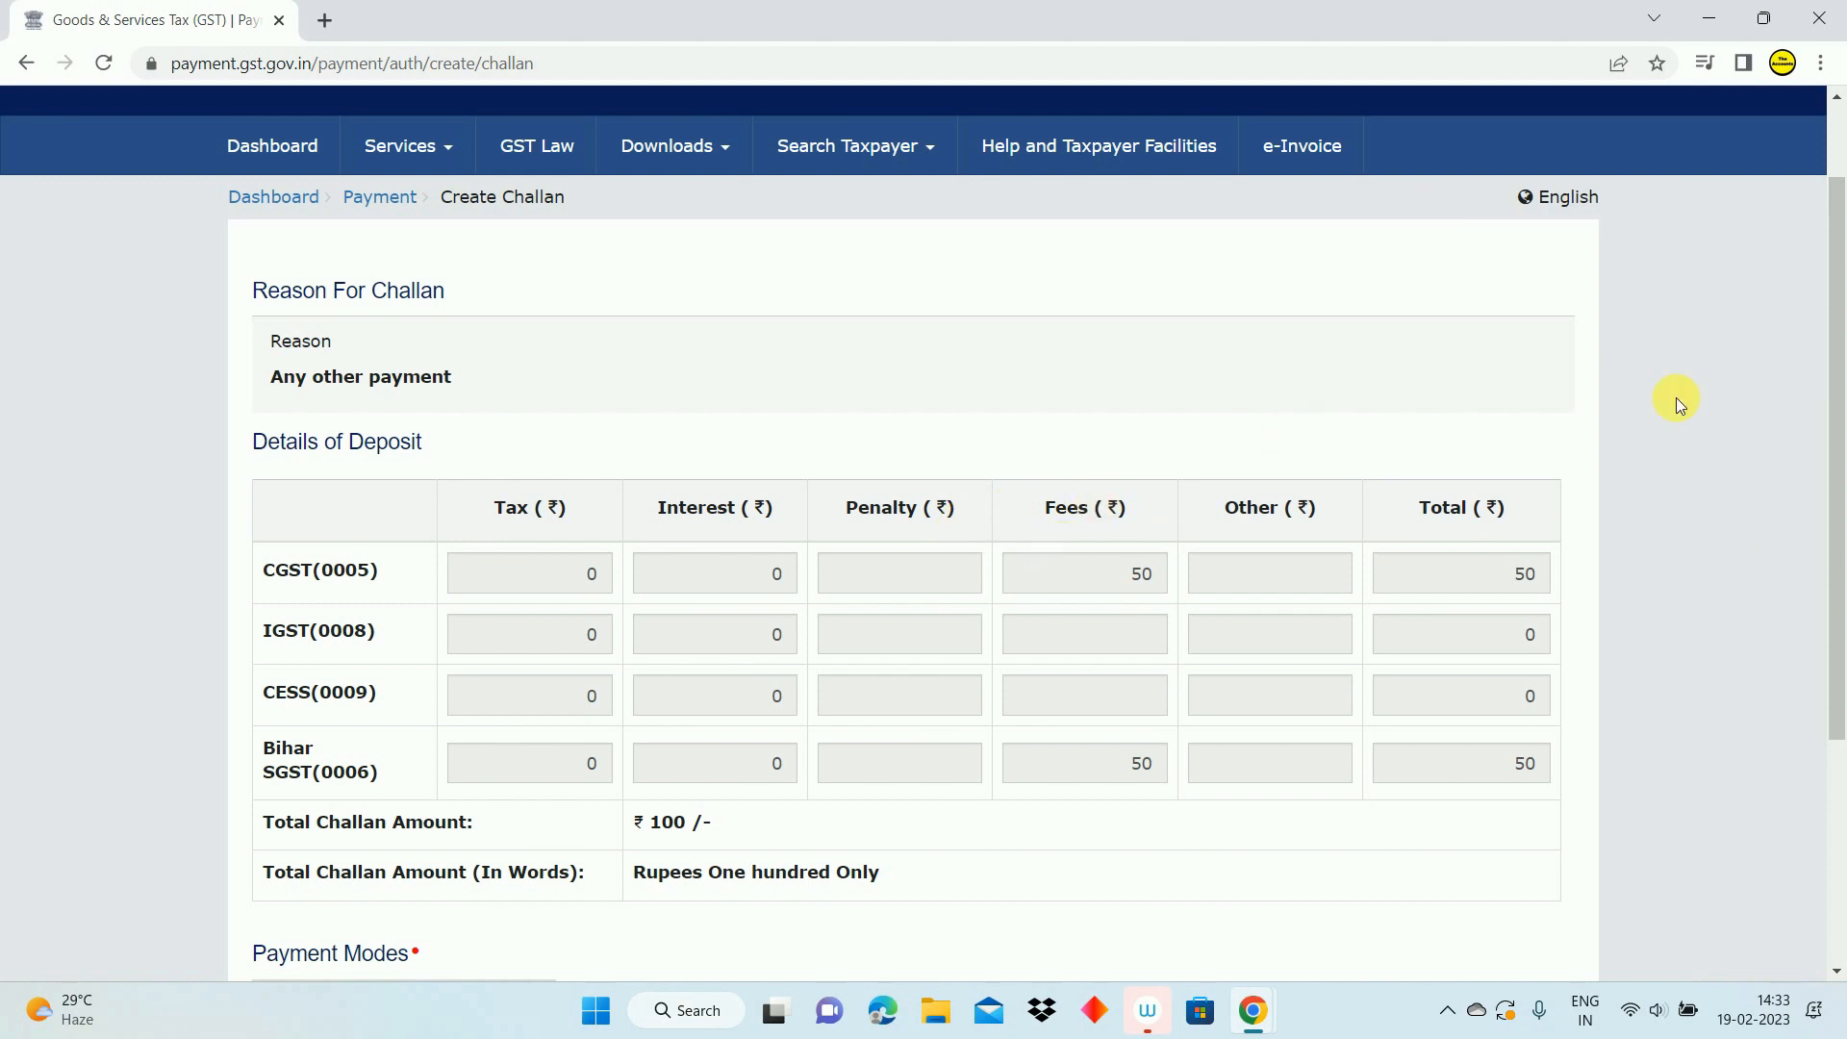
pyautogui.moveTo(1838, 433); pyautogui.dragTo(1837, 646)
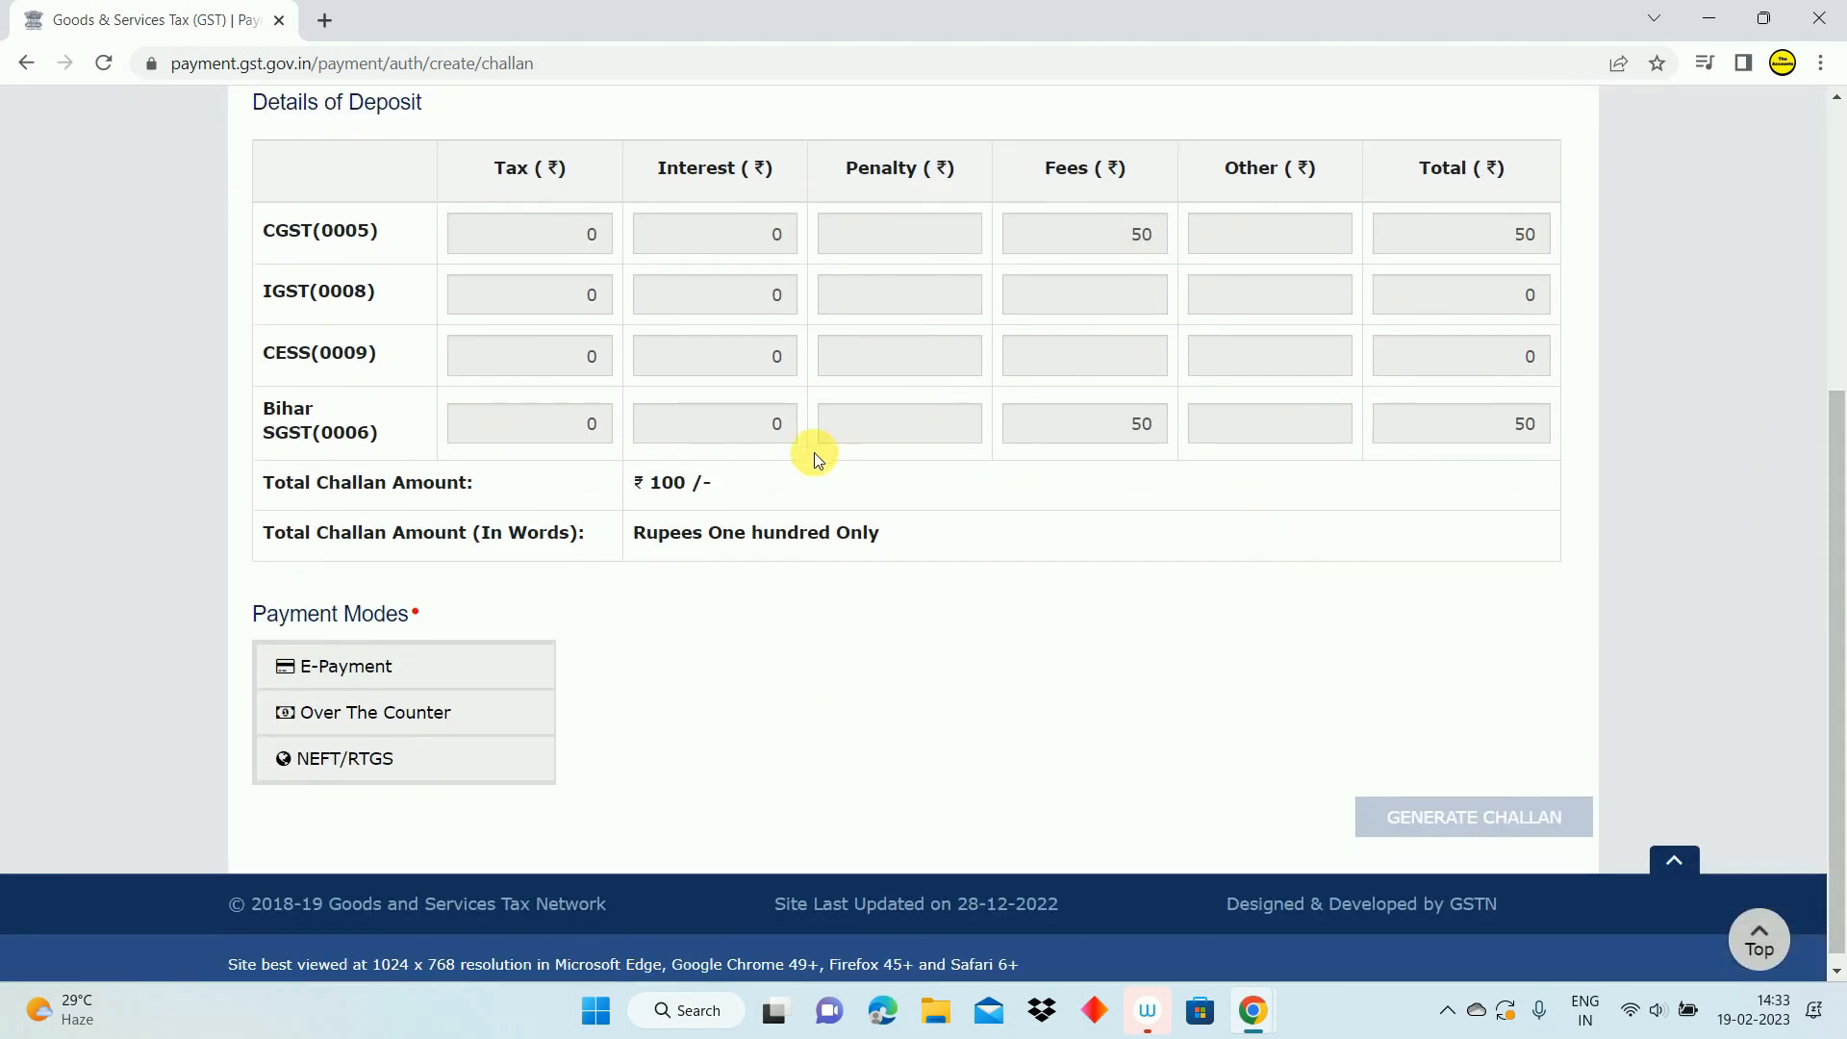
pyautogui.click(317, 676)
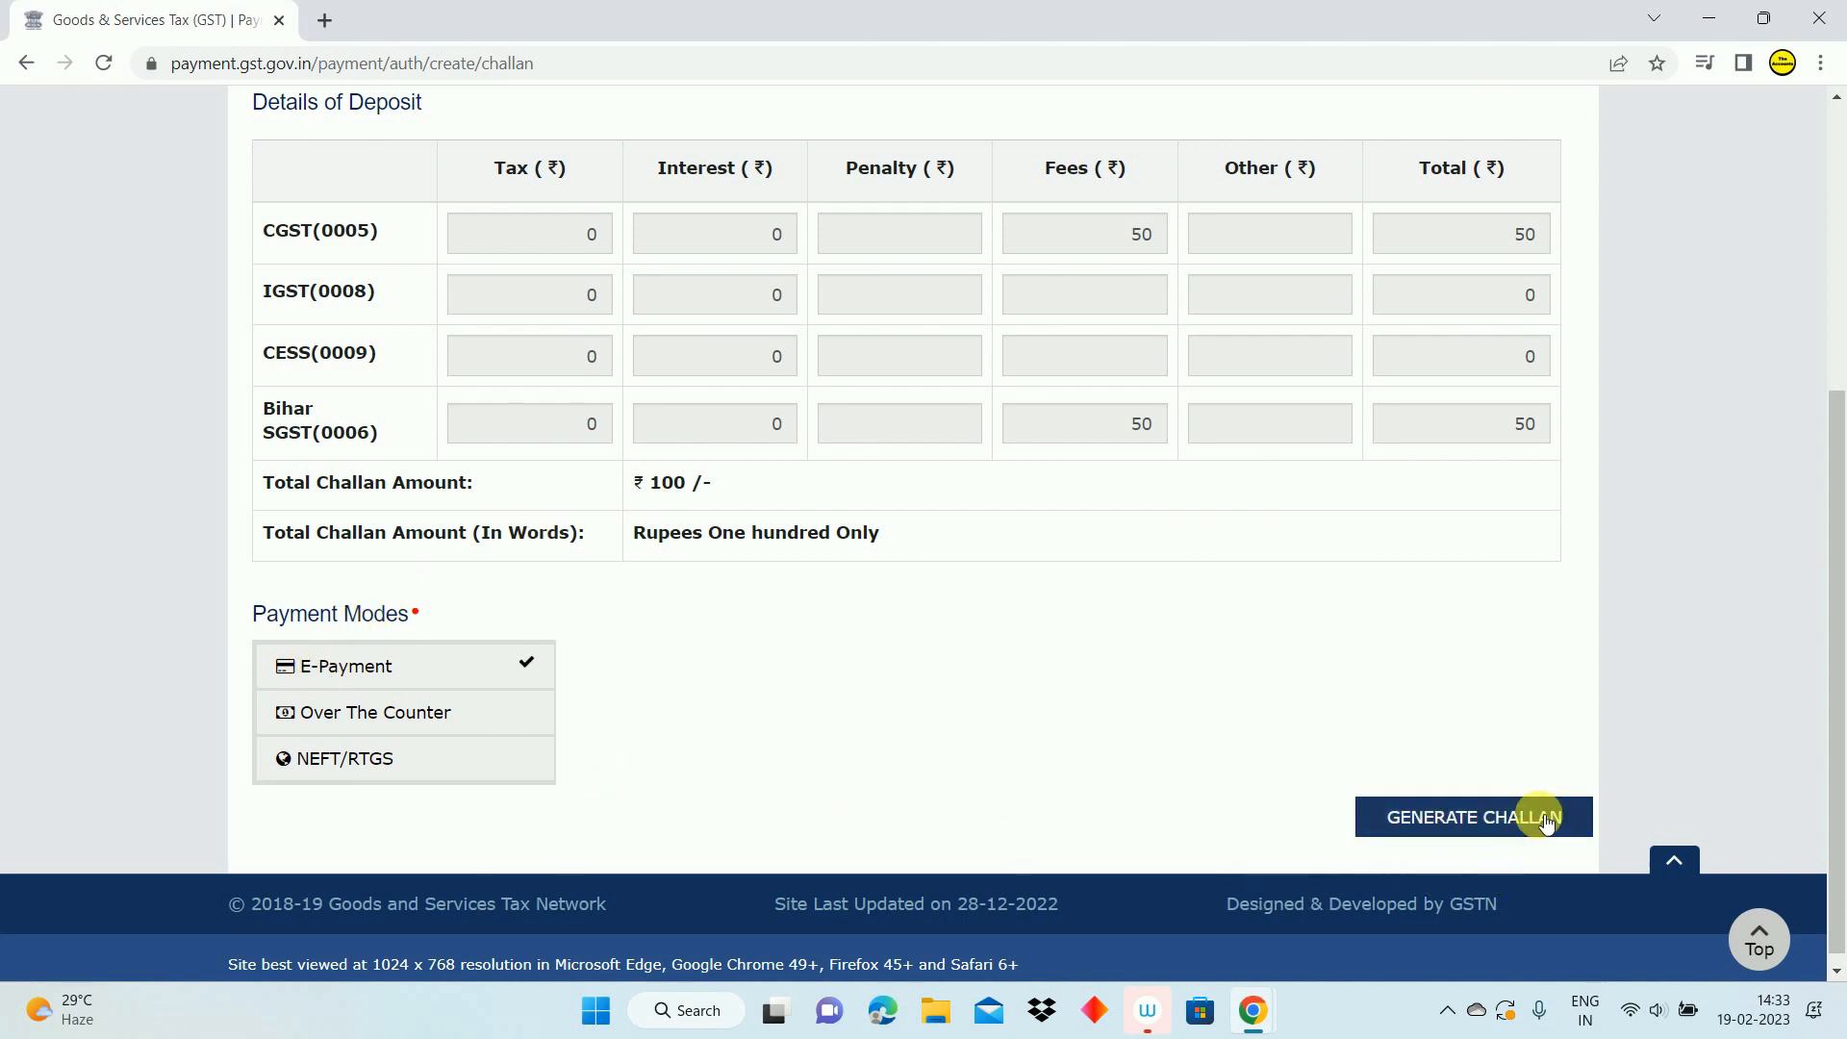
pyautogui.click(1513, 817)
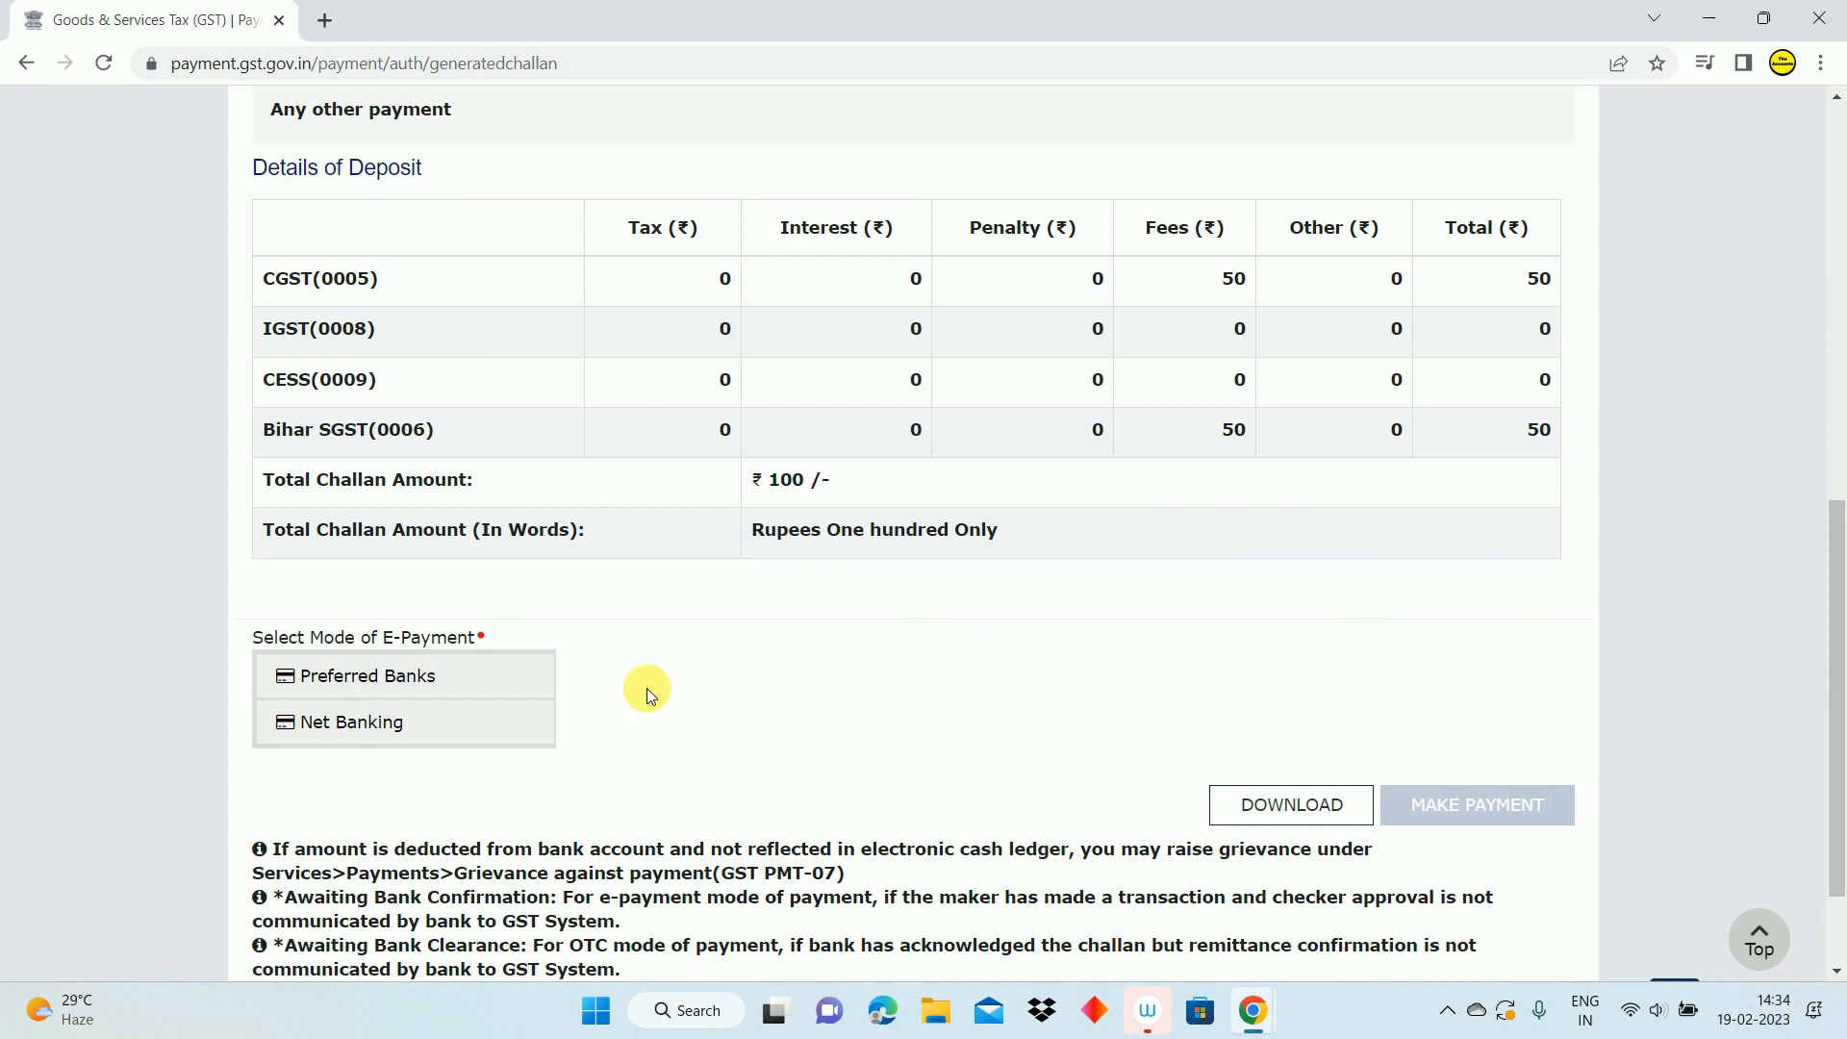
# Pay the challan by net banking through State Bank of India, accepting the terms and conditions, and continue back to the GSTR-3B payment page
pyautogui.click(319, 732)
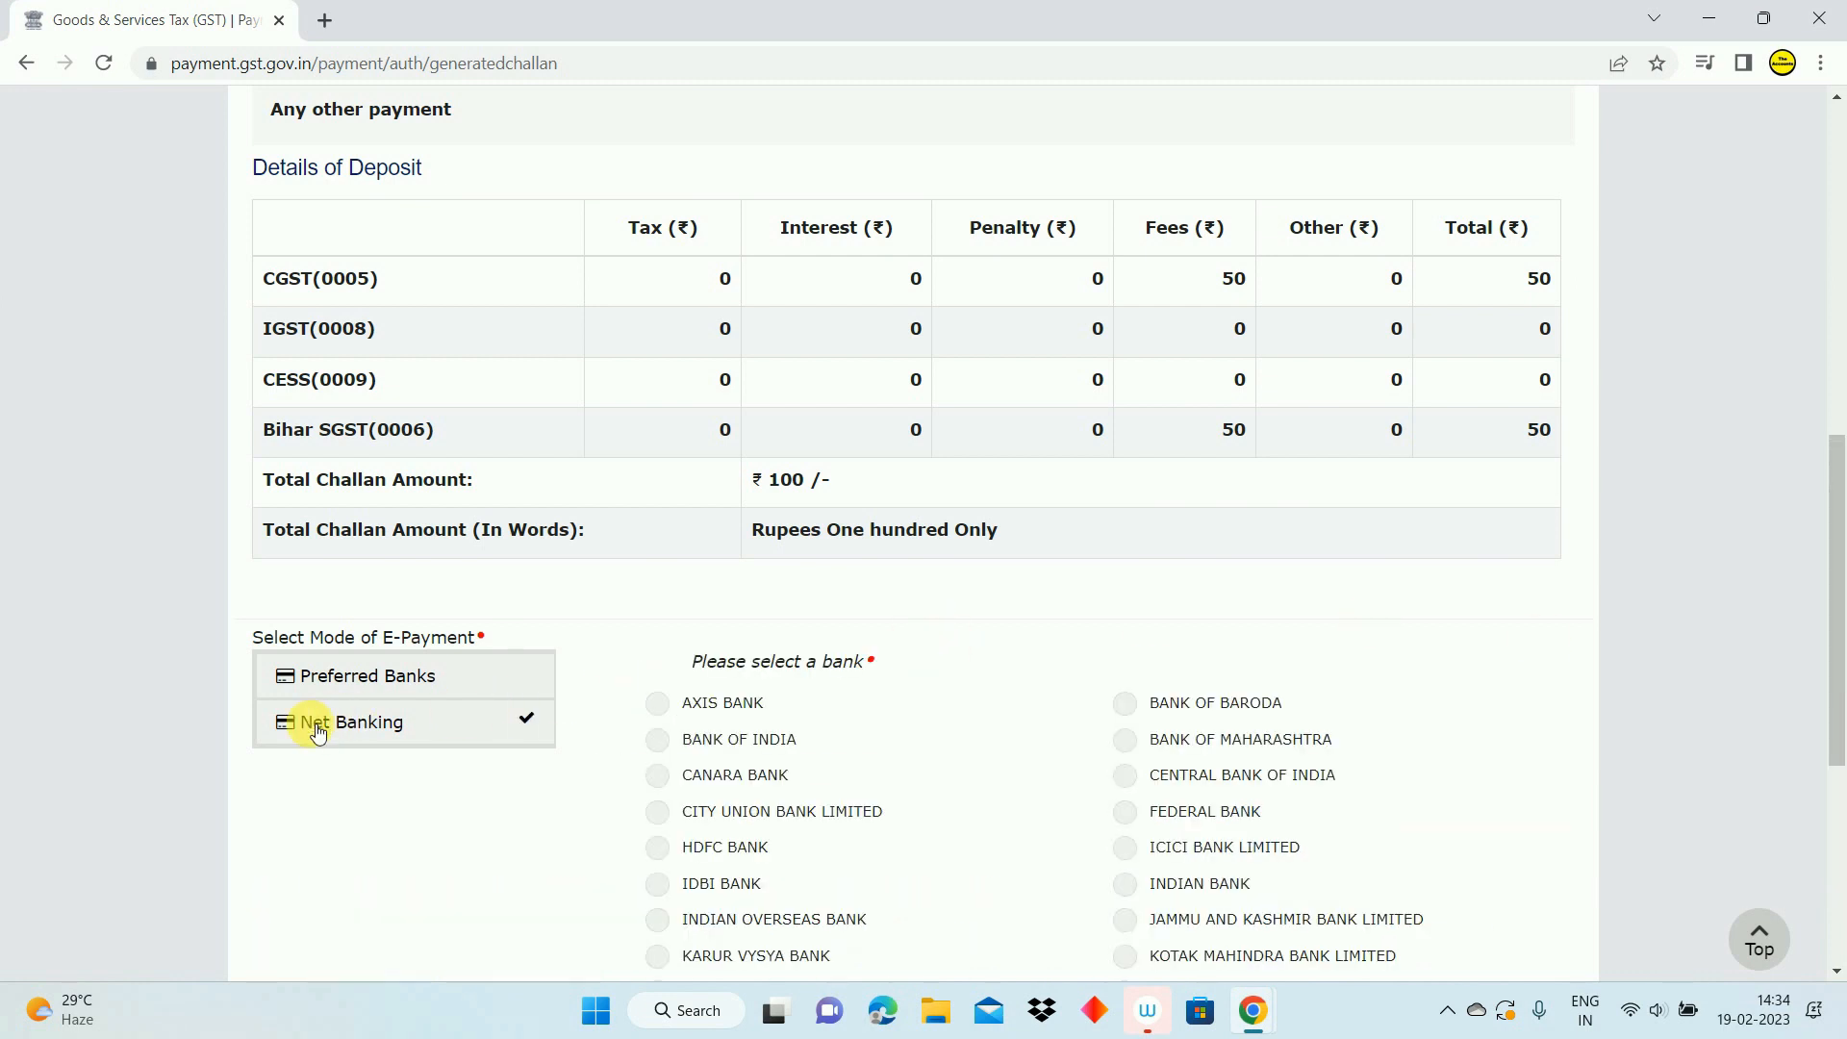
pyautogui.moveTo(1838, 501); pyautogui.dragTo(1838, 617)
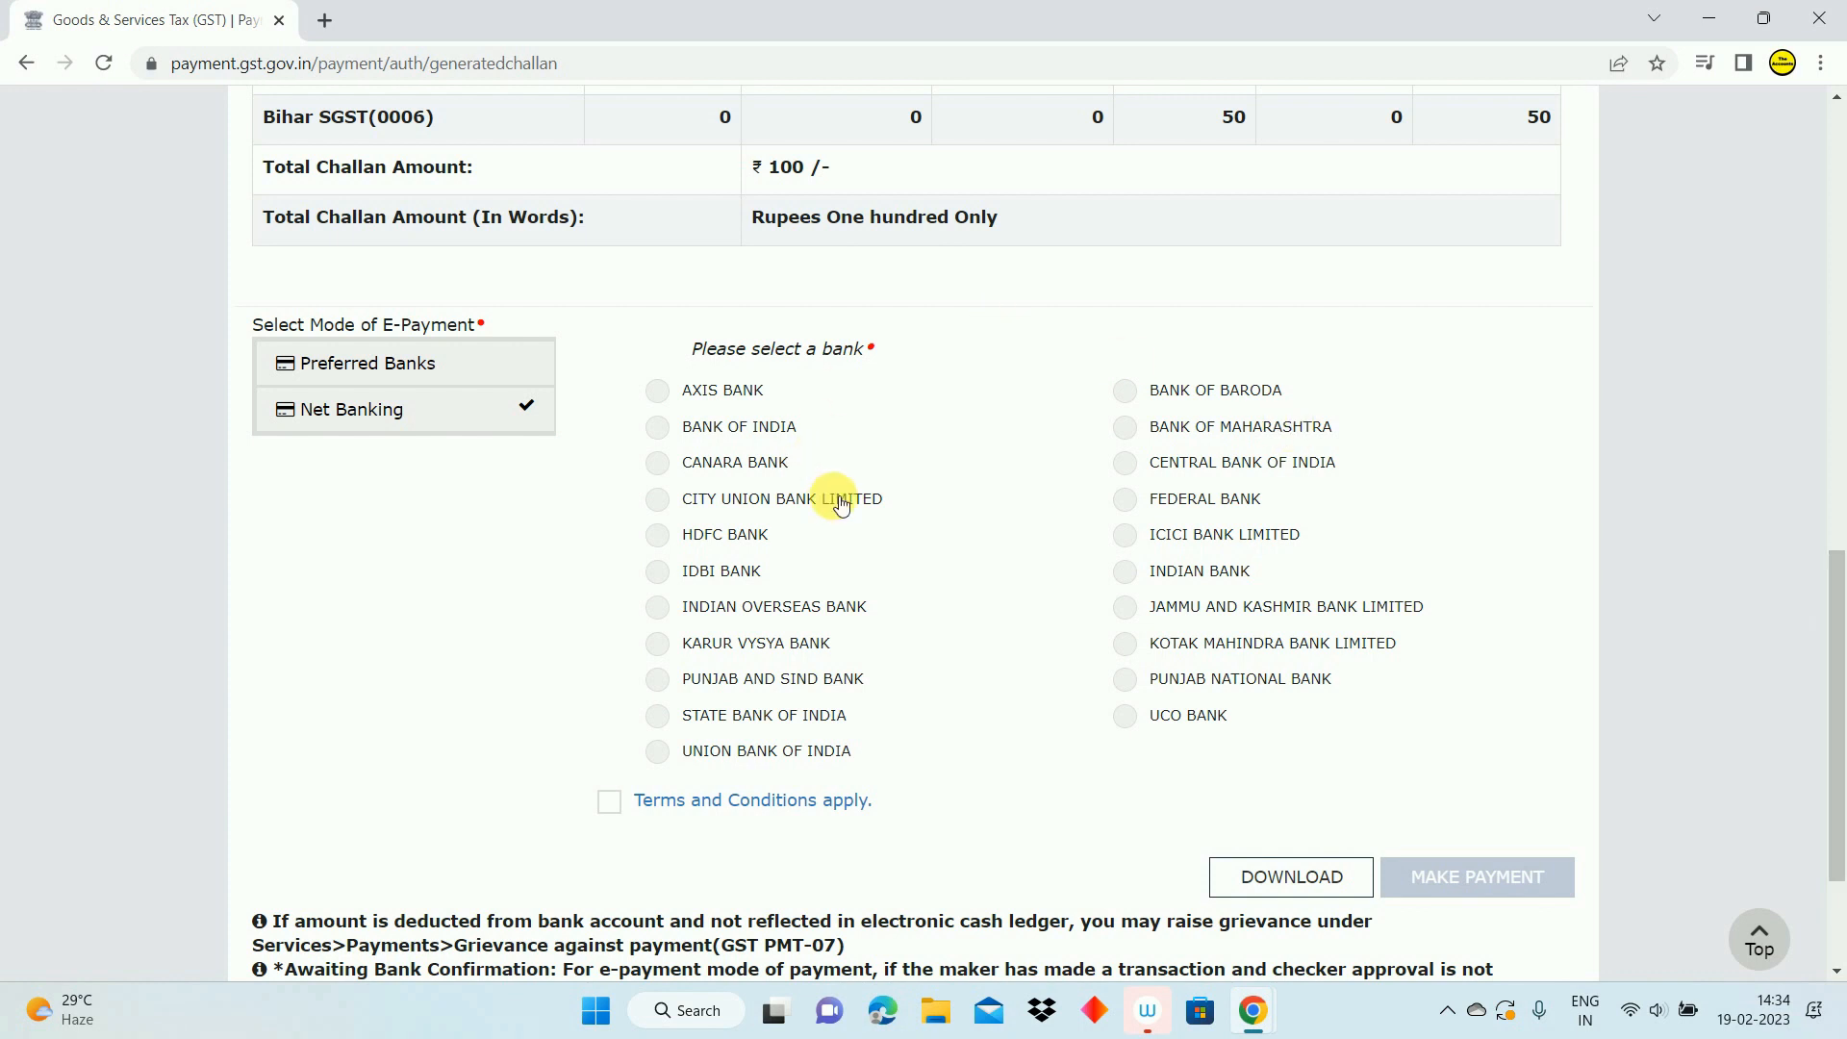
pyautogui.click(657, 715)
pyautogui.click(609, 800)
pyautogui.click(1451, 878)
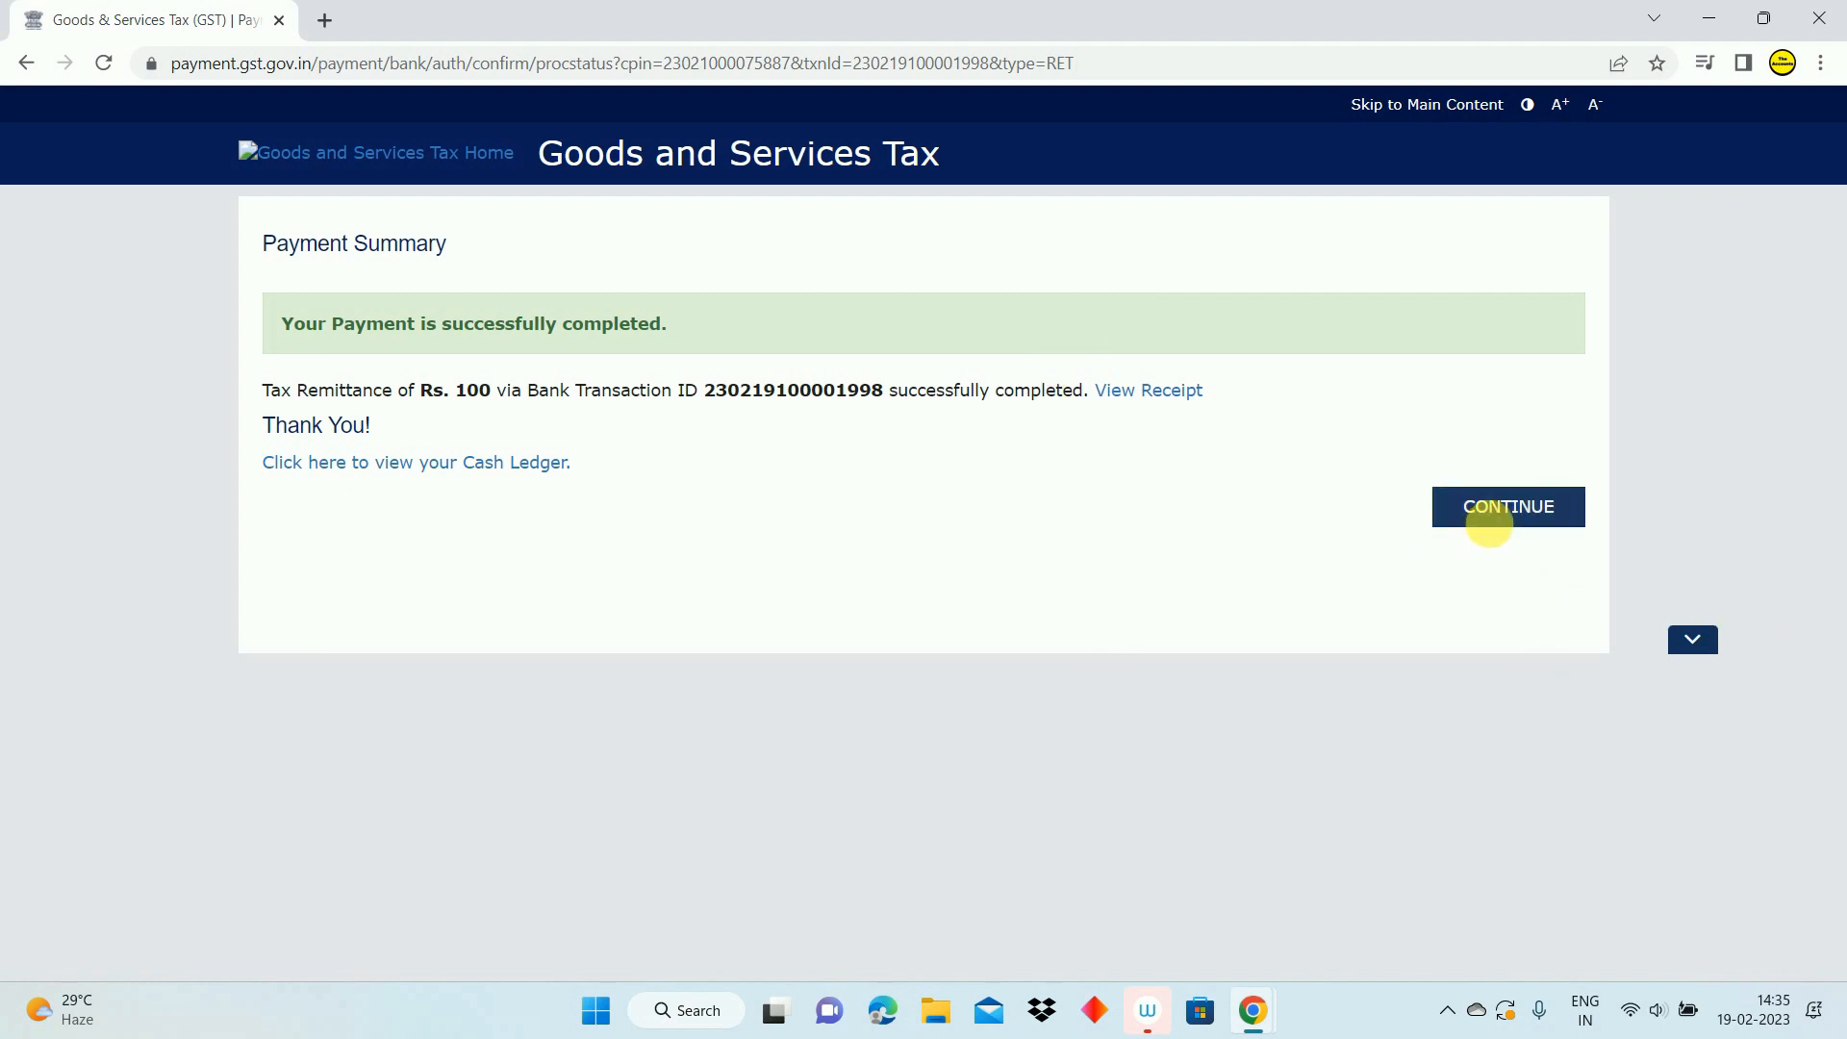
pyautogui.click(1489, 519)
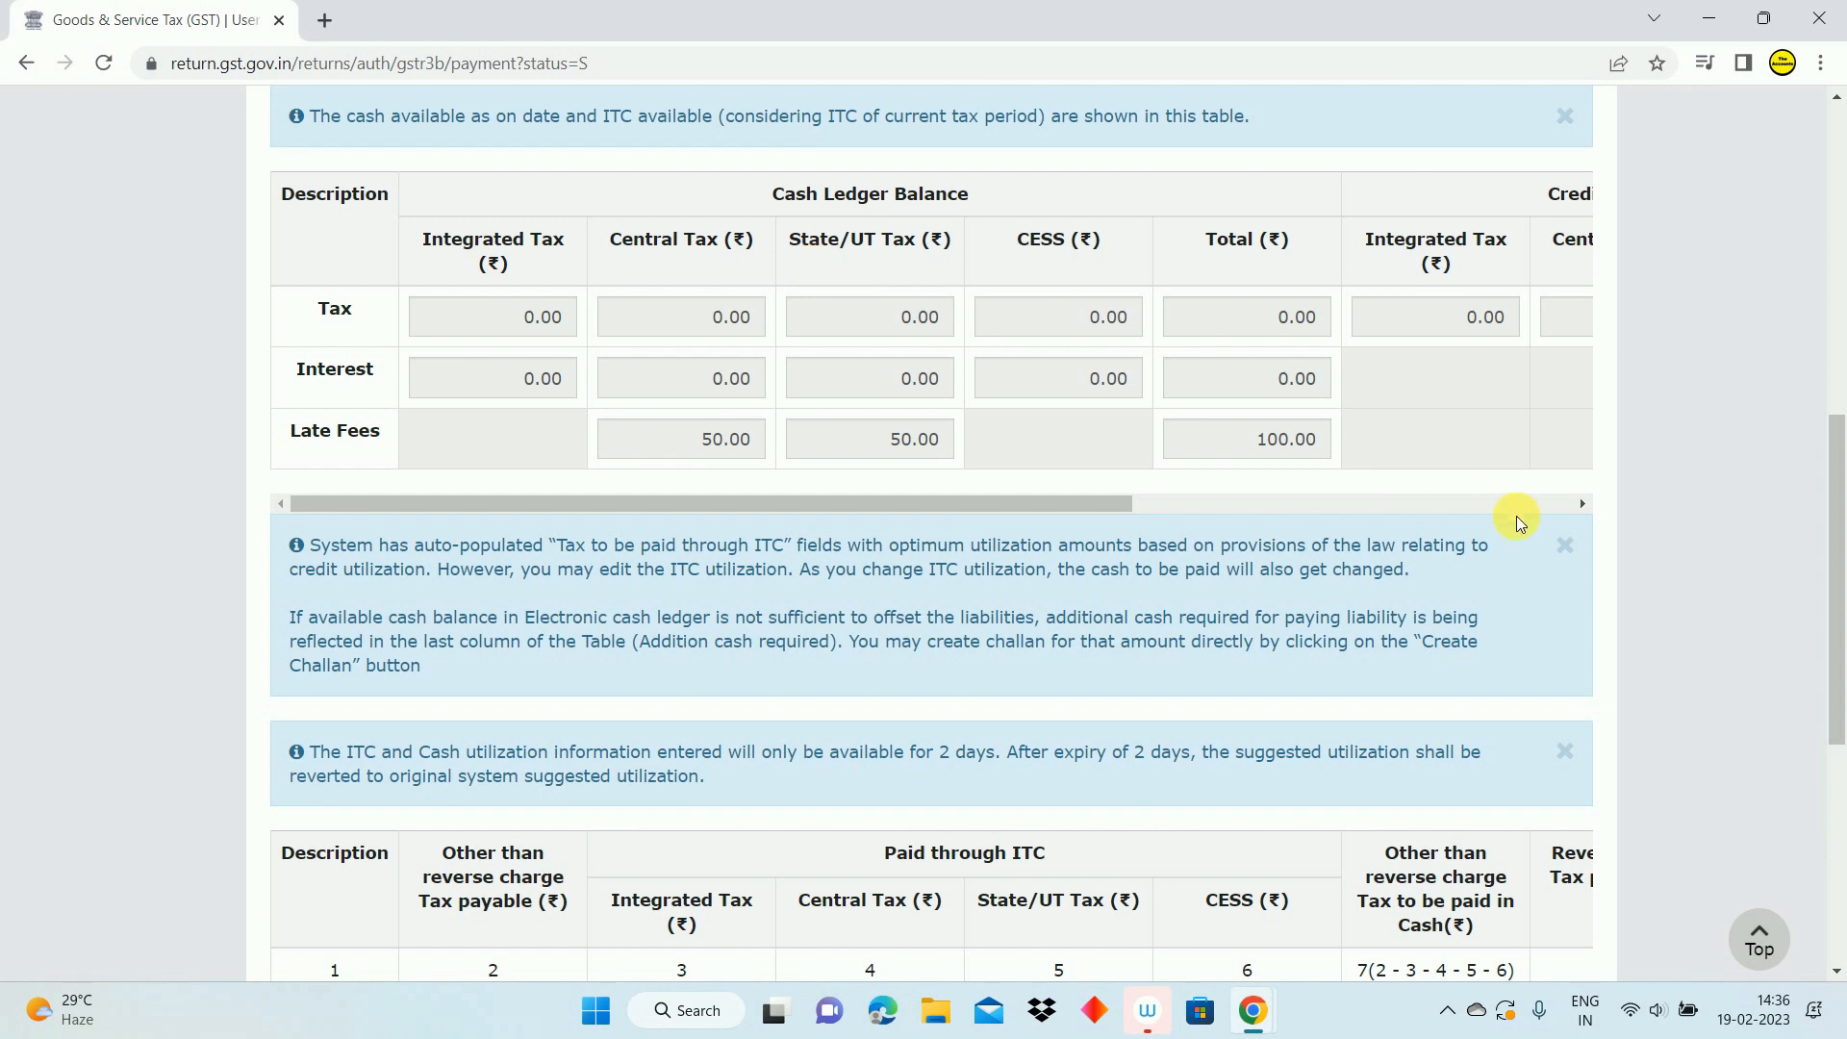
# Post the payment and credit to the ledger to offset the GSTR-3B liability, confirming the irreversible entries
pyautogui.moveTo(1833, 503); pyautogui.dragTo(1839, 741)
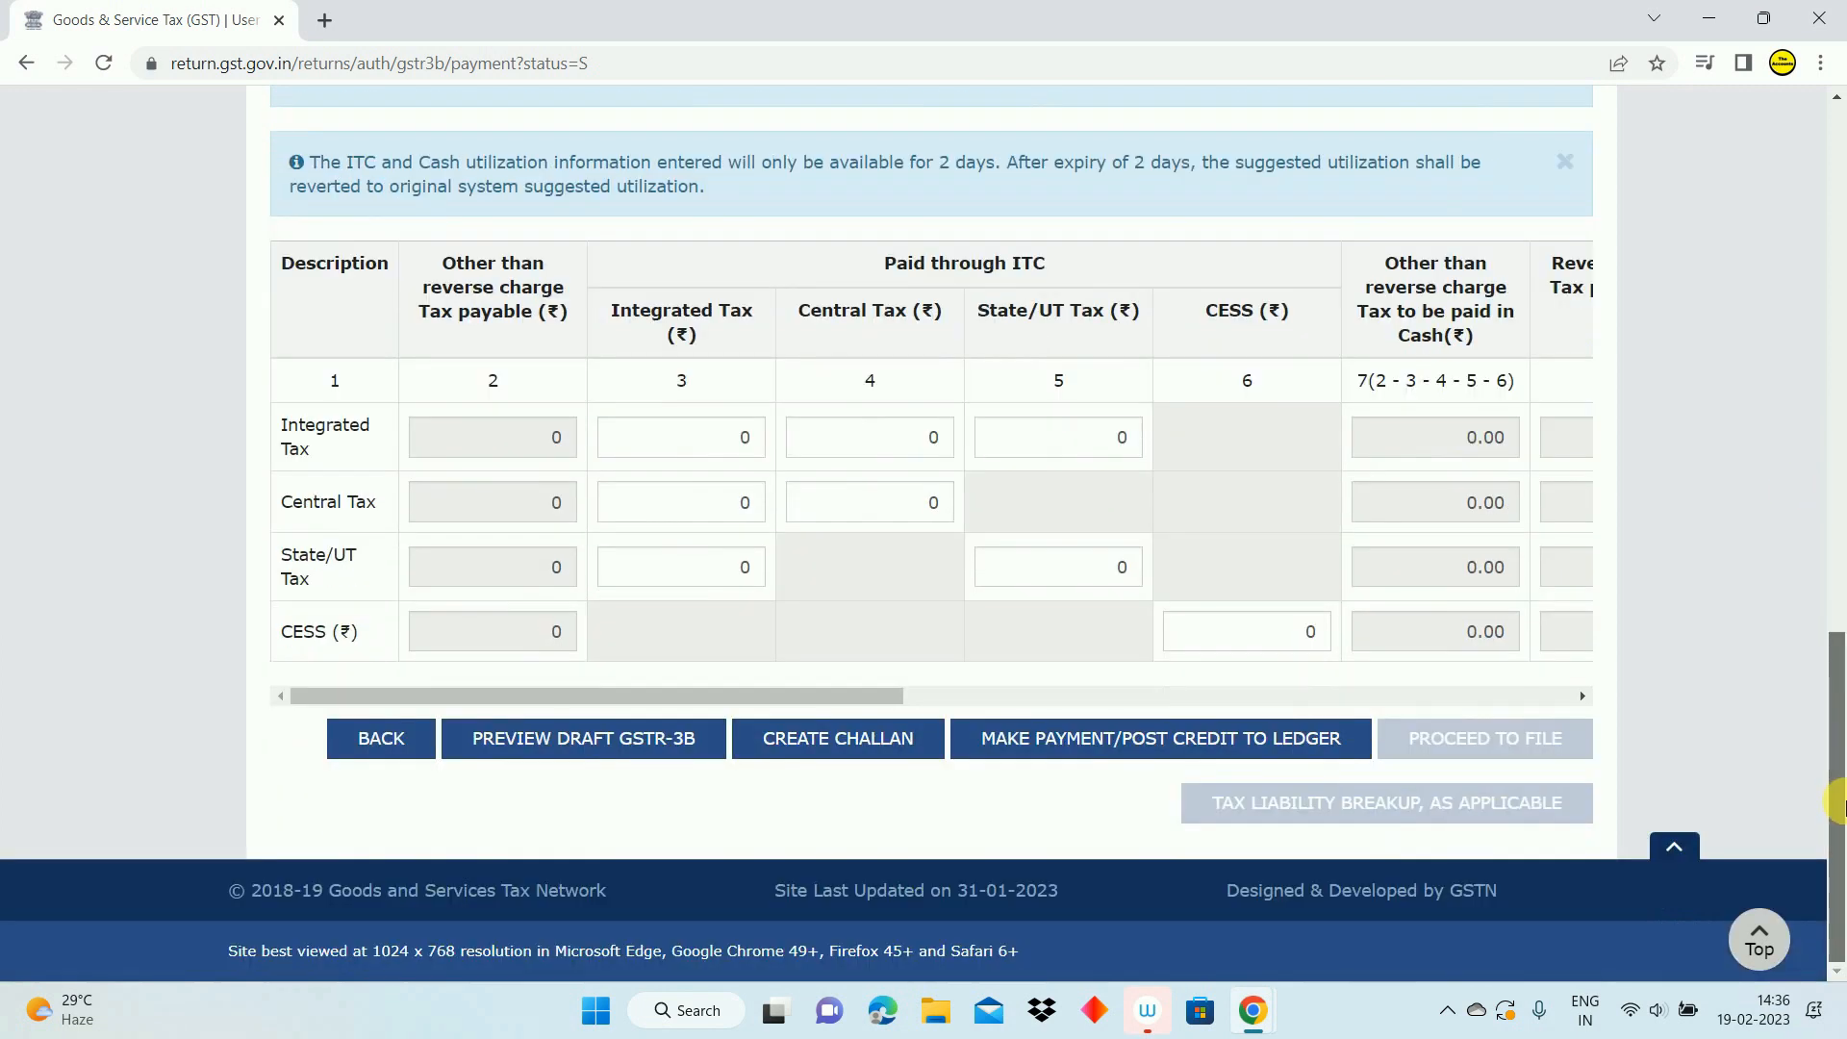
pyautogui.click(1087, 733)
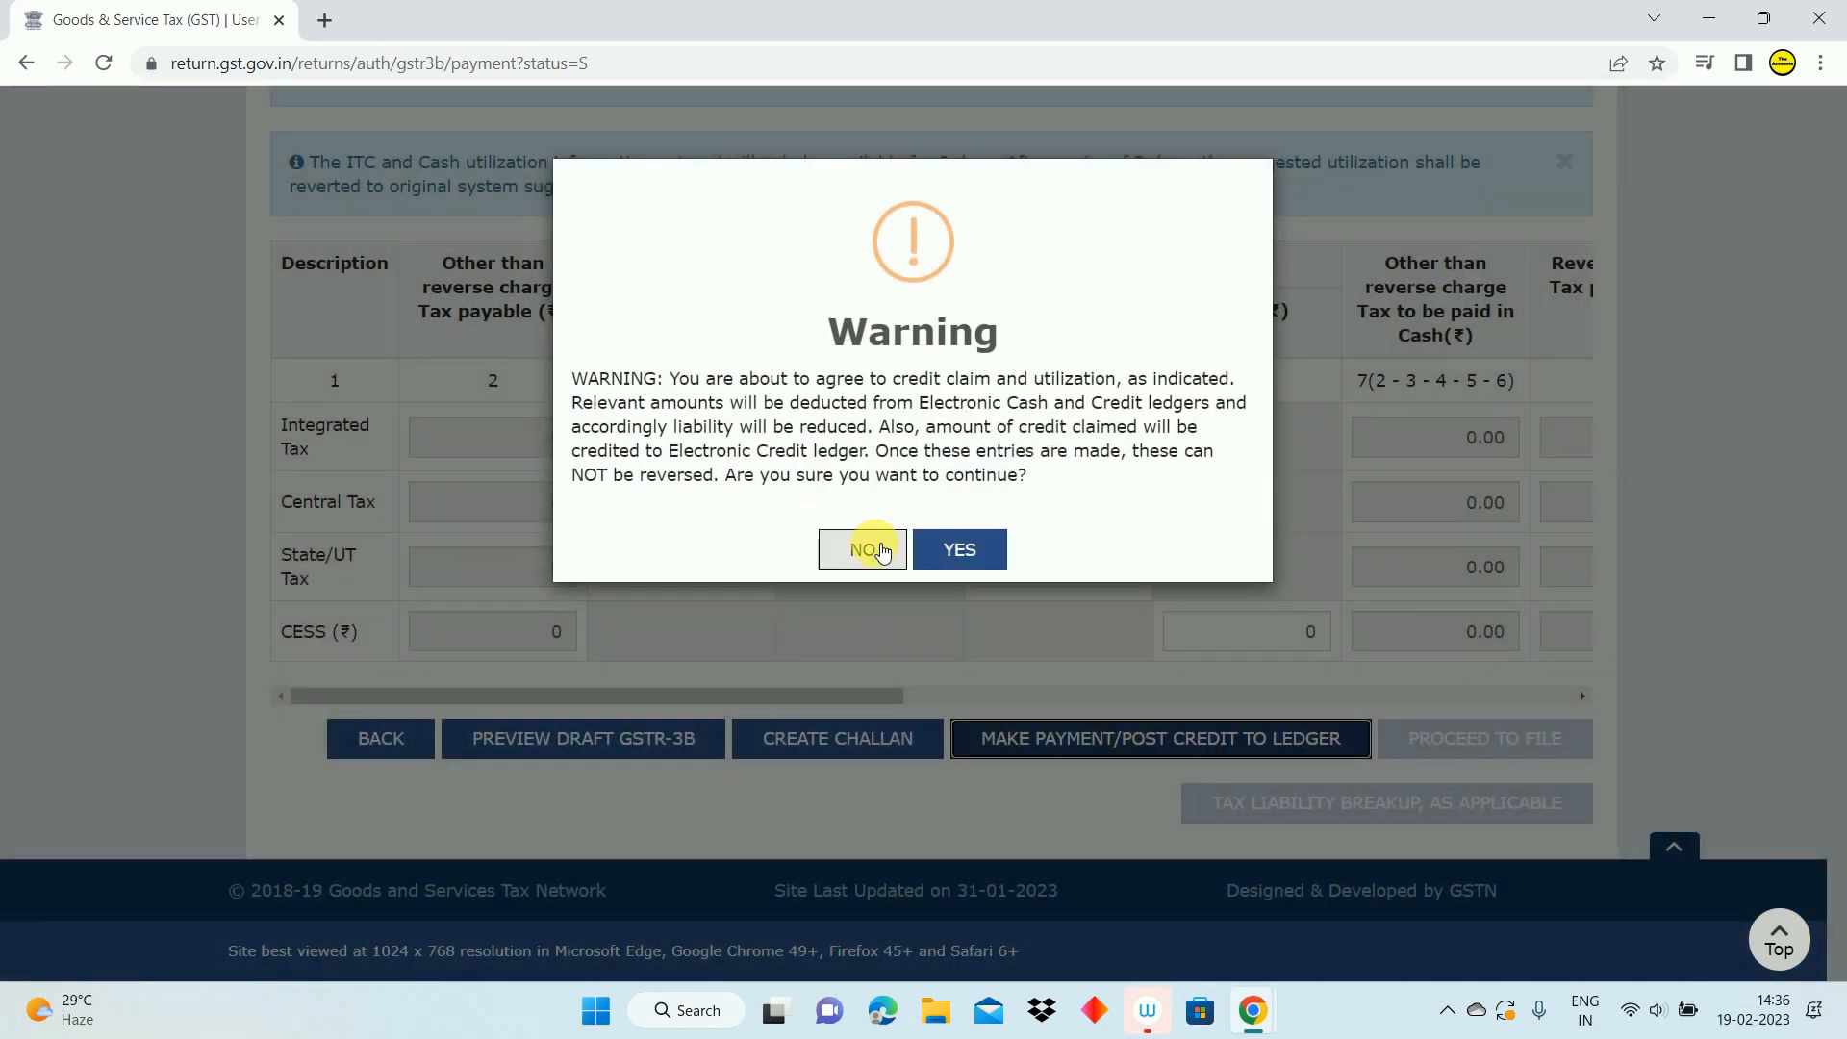
pyautogui.click(958, 552)
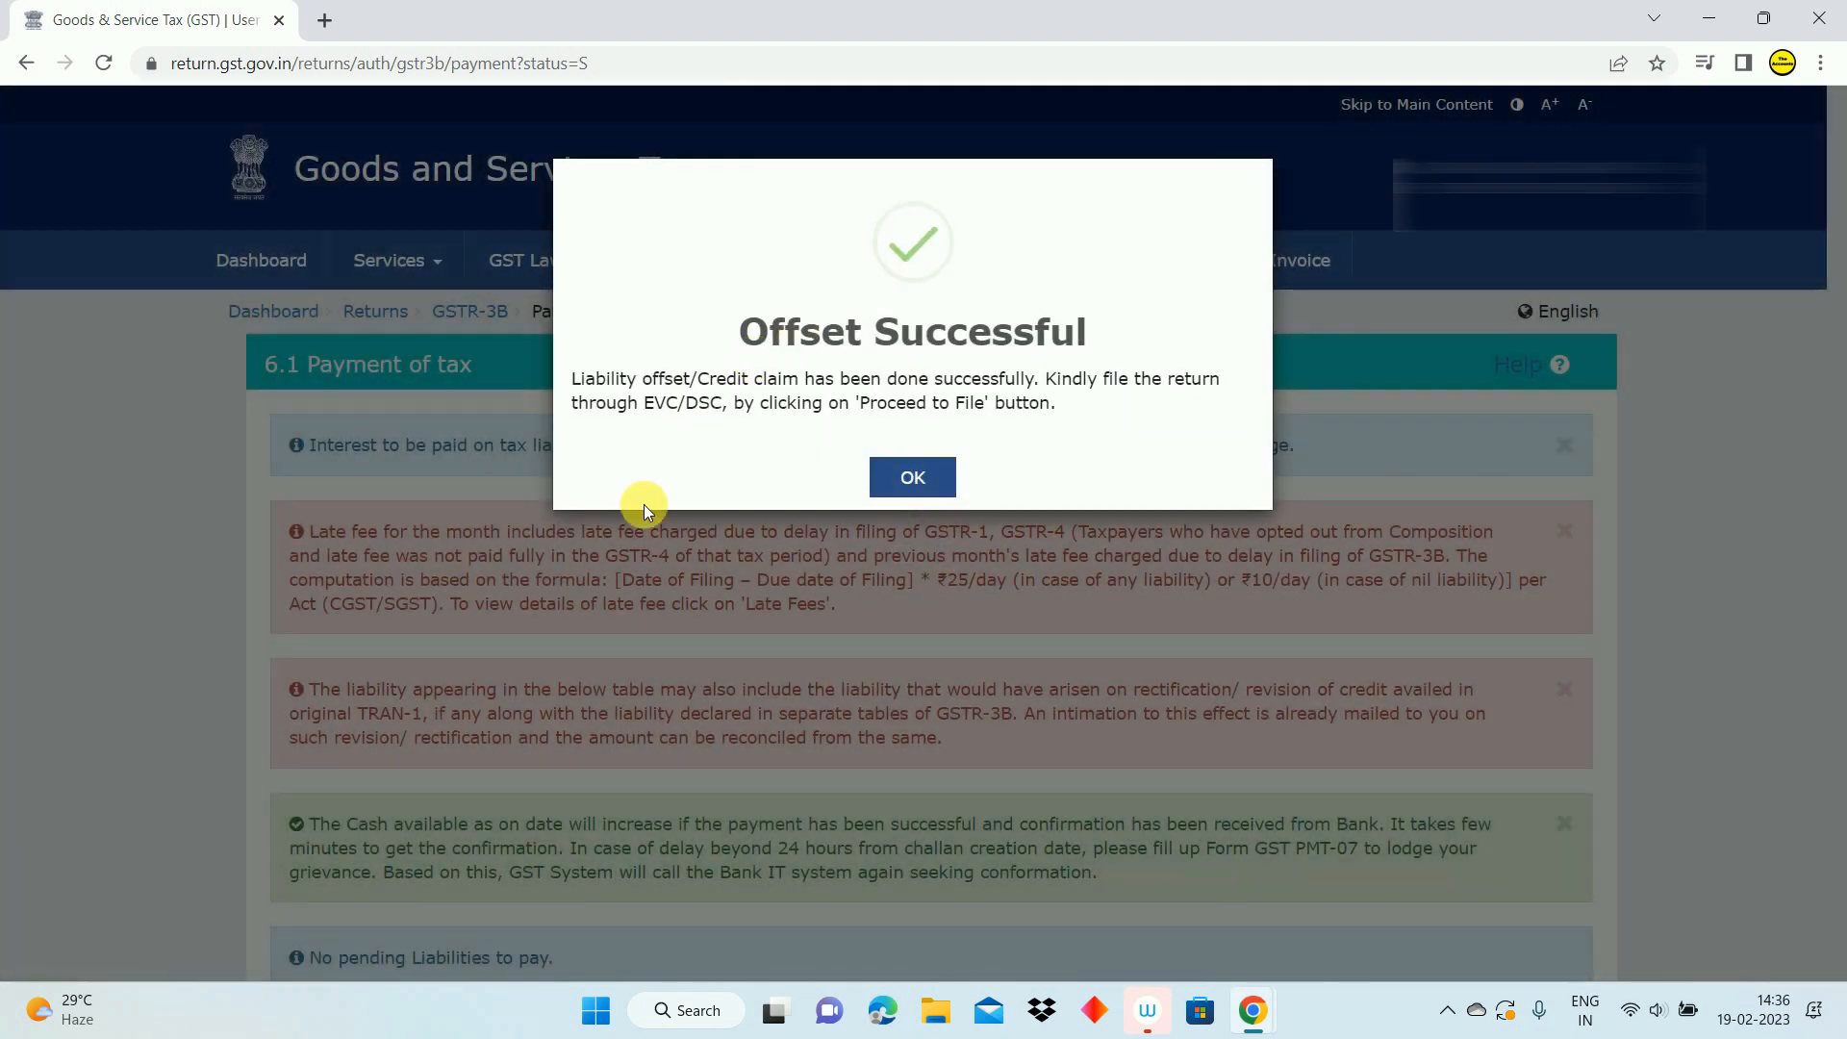
pyautogui.click(896, 478)
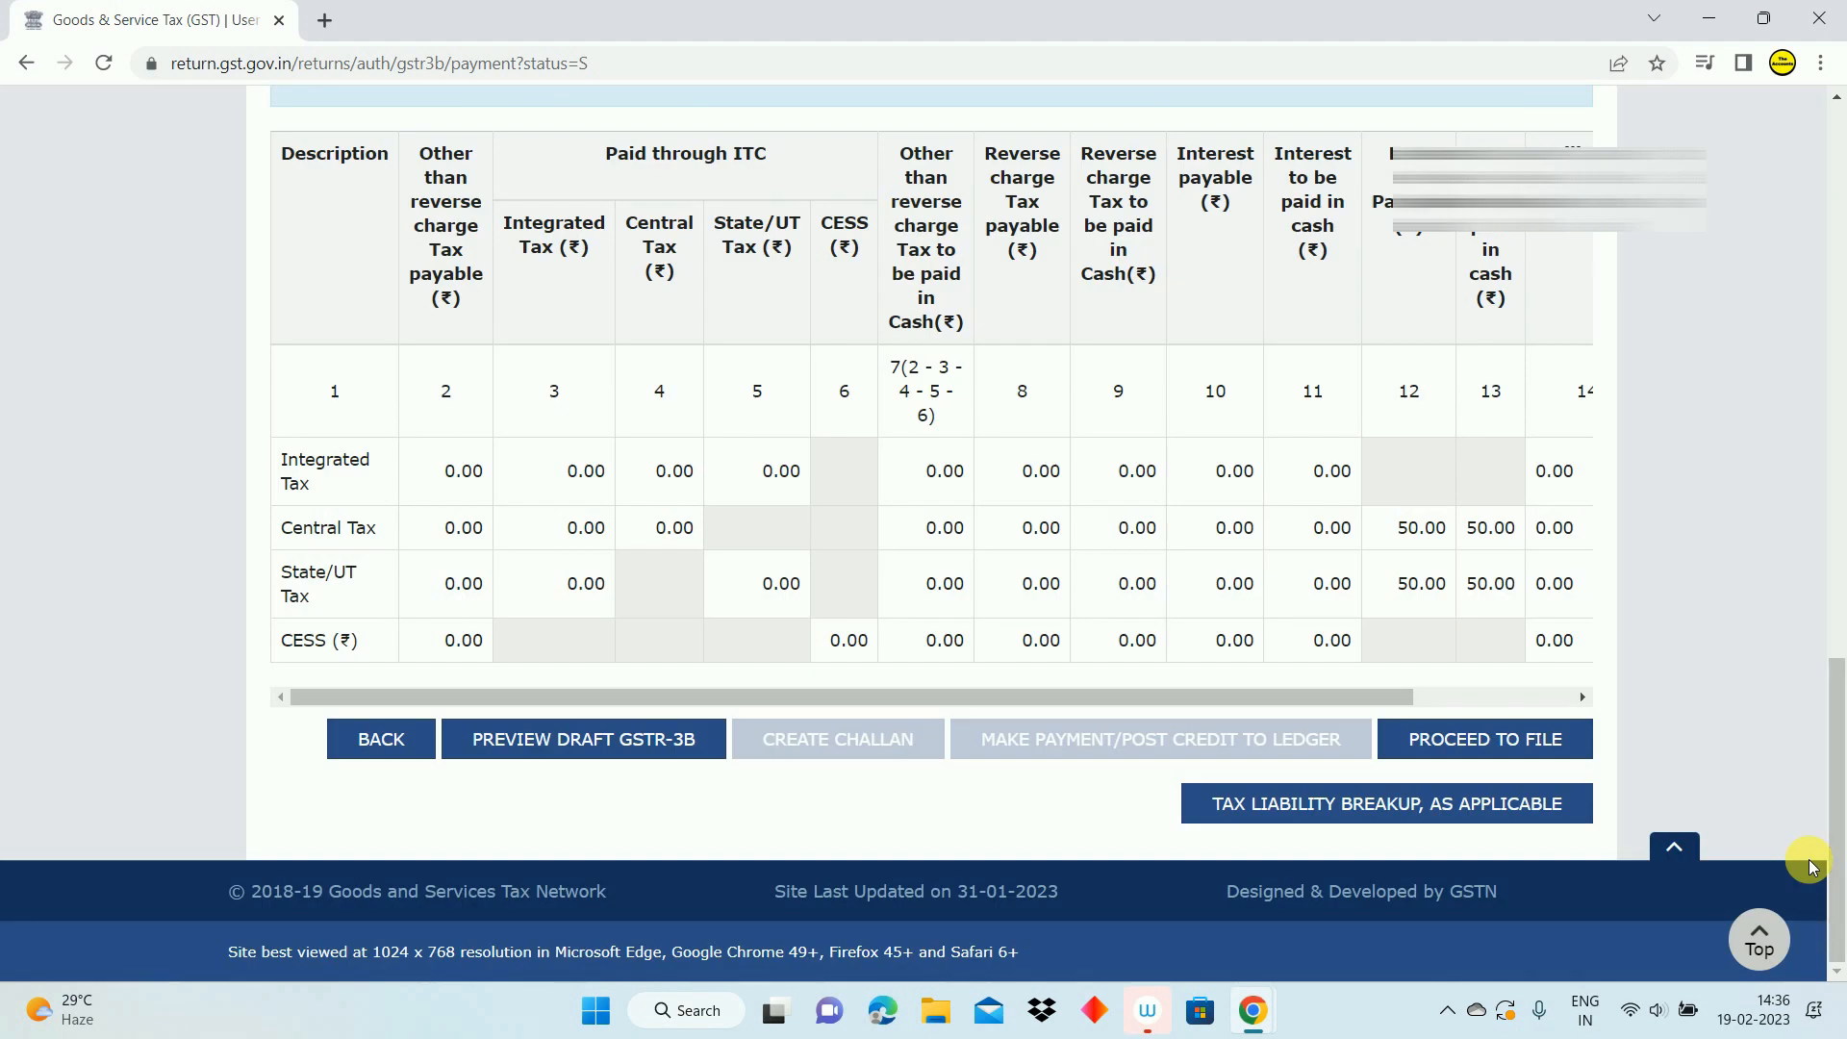
# Proceed to file the GSTR-3B, accept the verification declaration and select the authorised signatory
pyautogui.click(1515, 742)
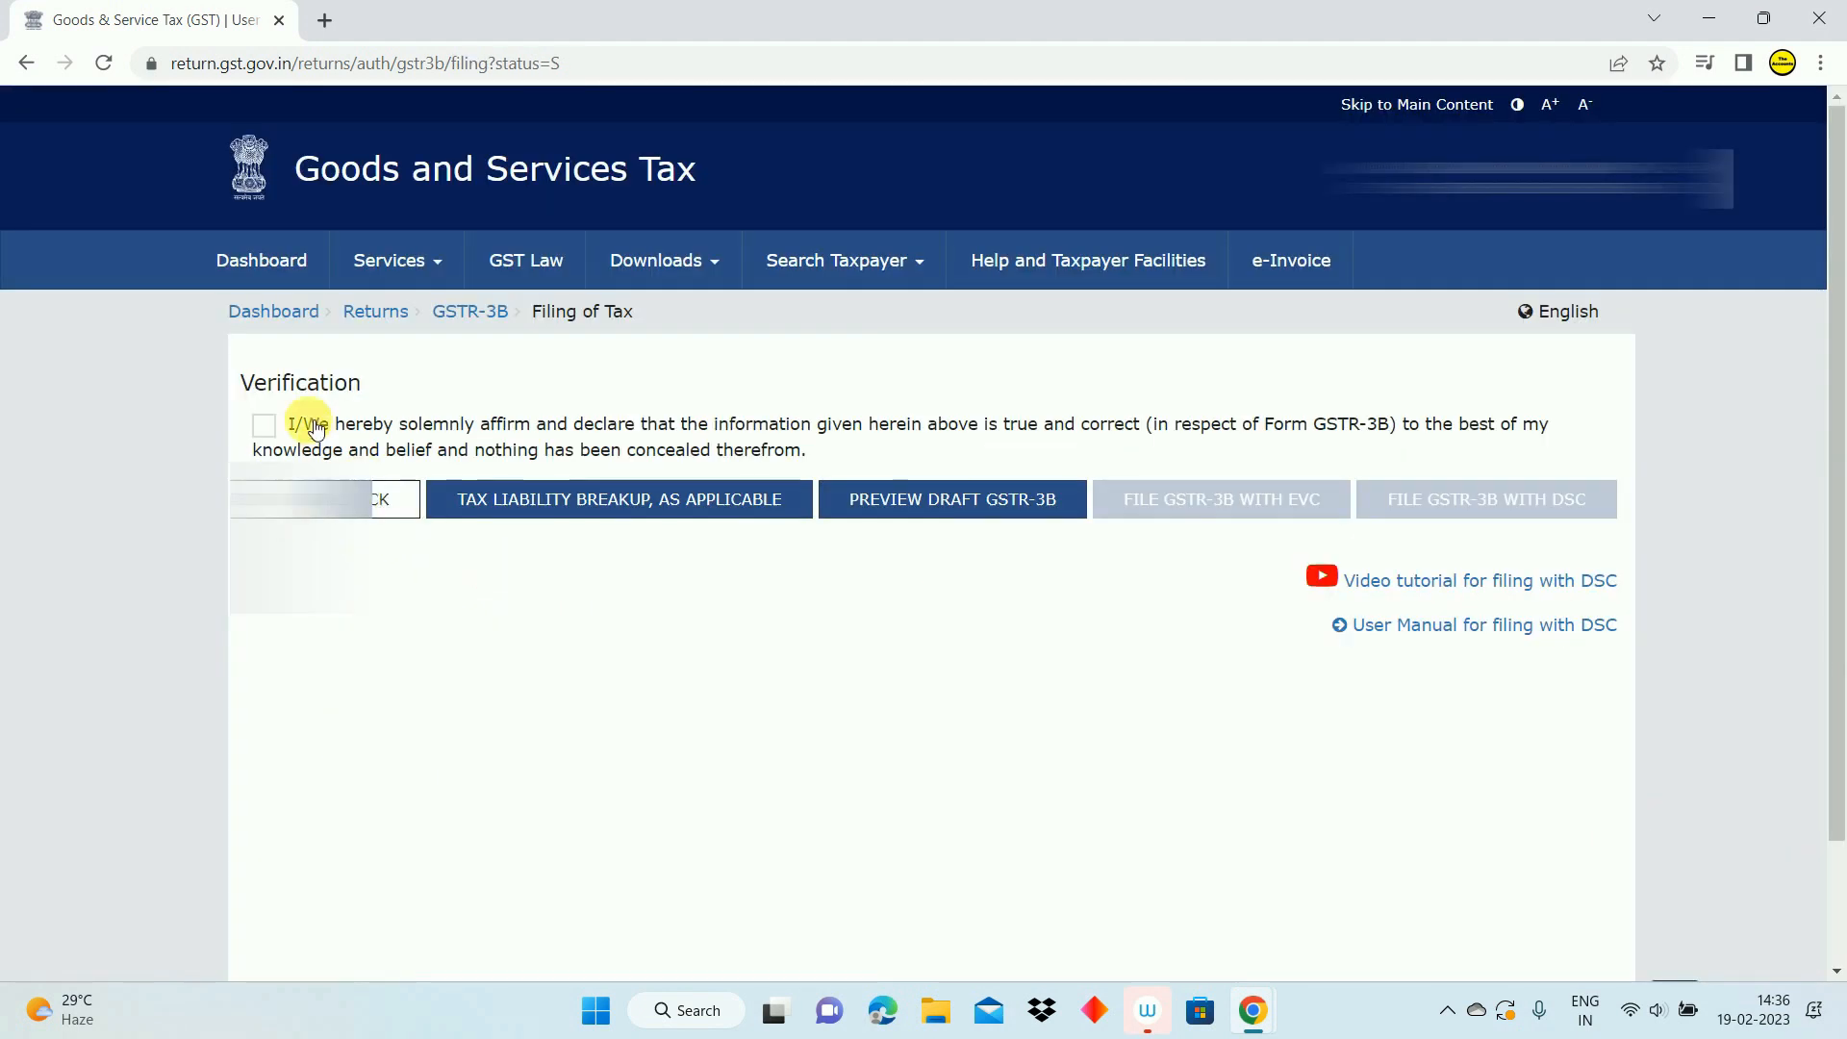
pyautogui.click(266, 429)
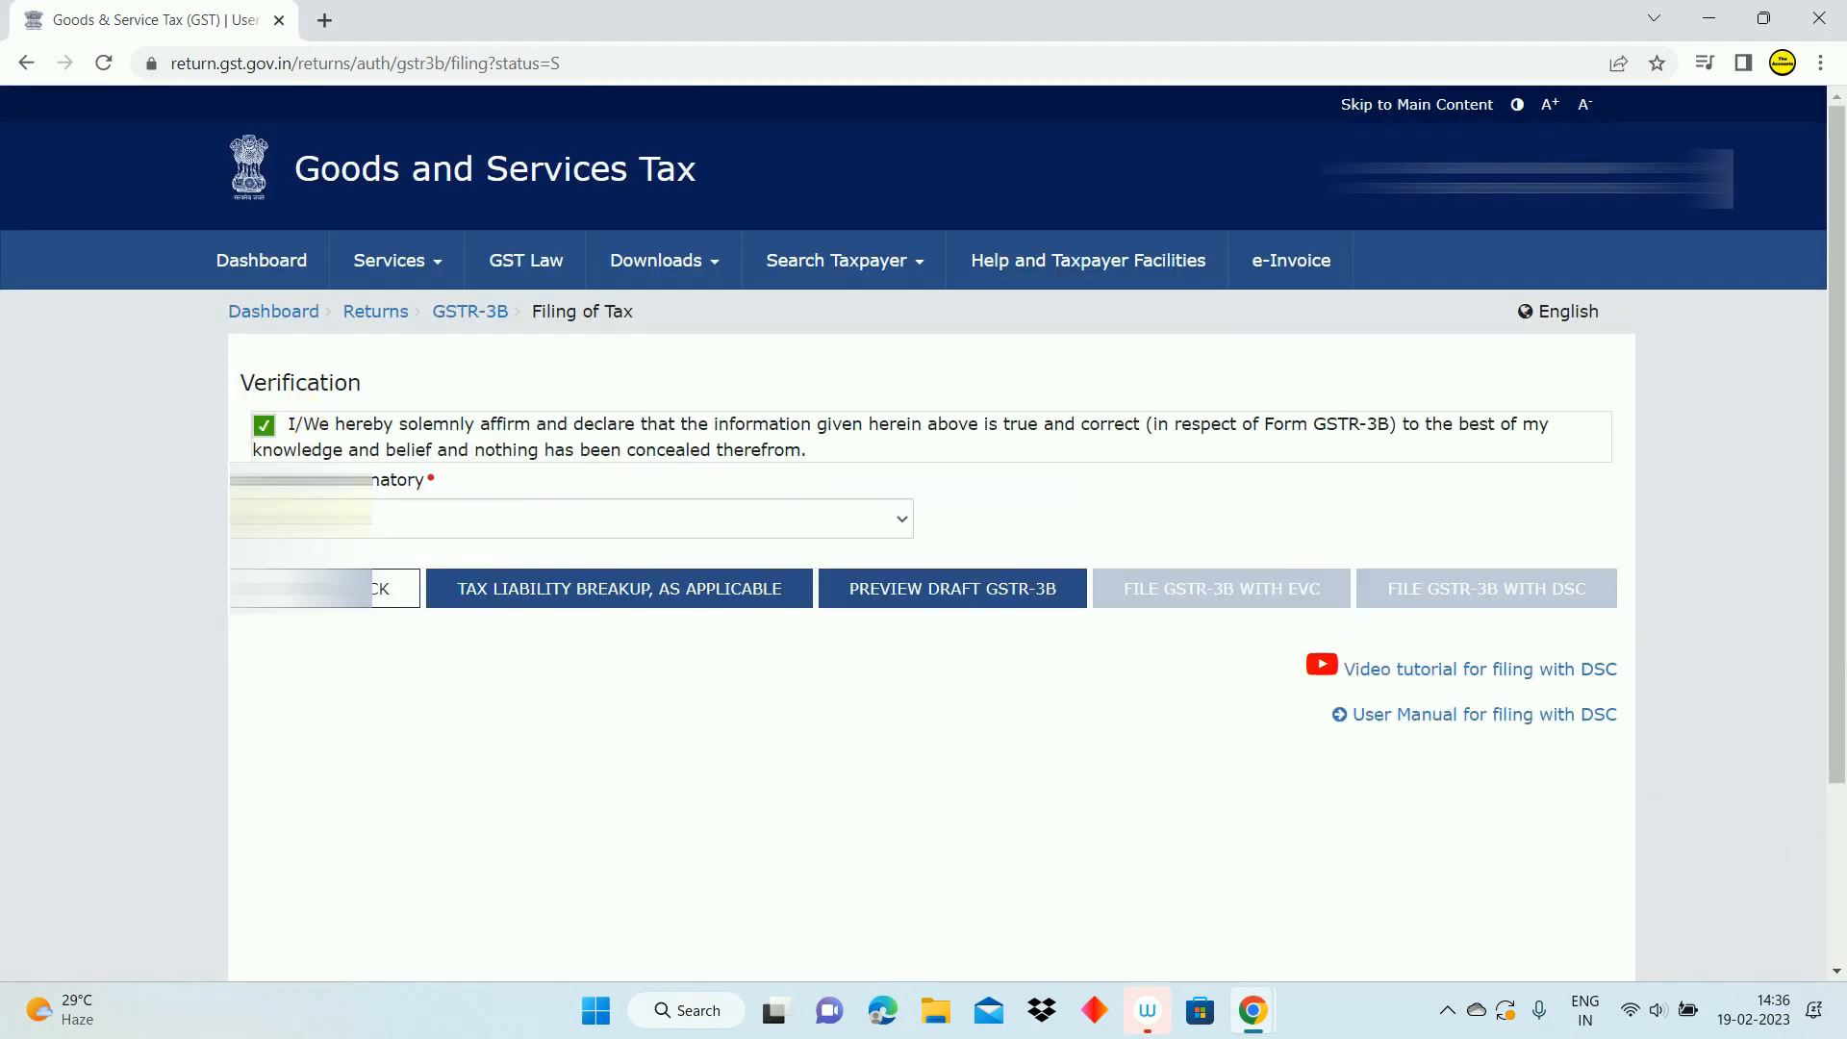
pyautogui.click(300, 520)
pyautogui.click(301, 572)
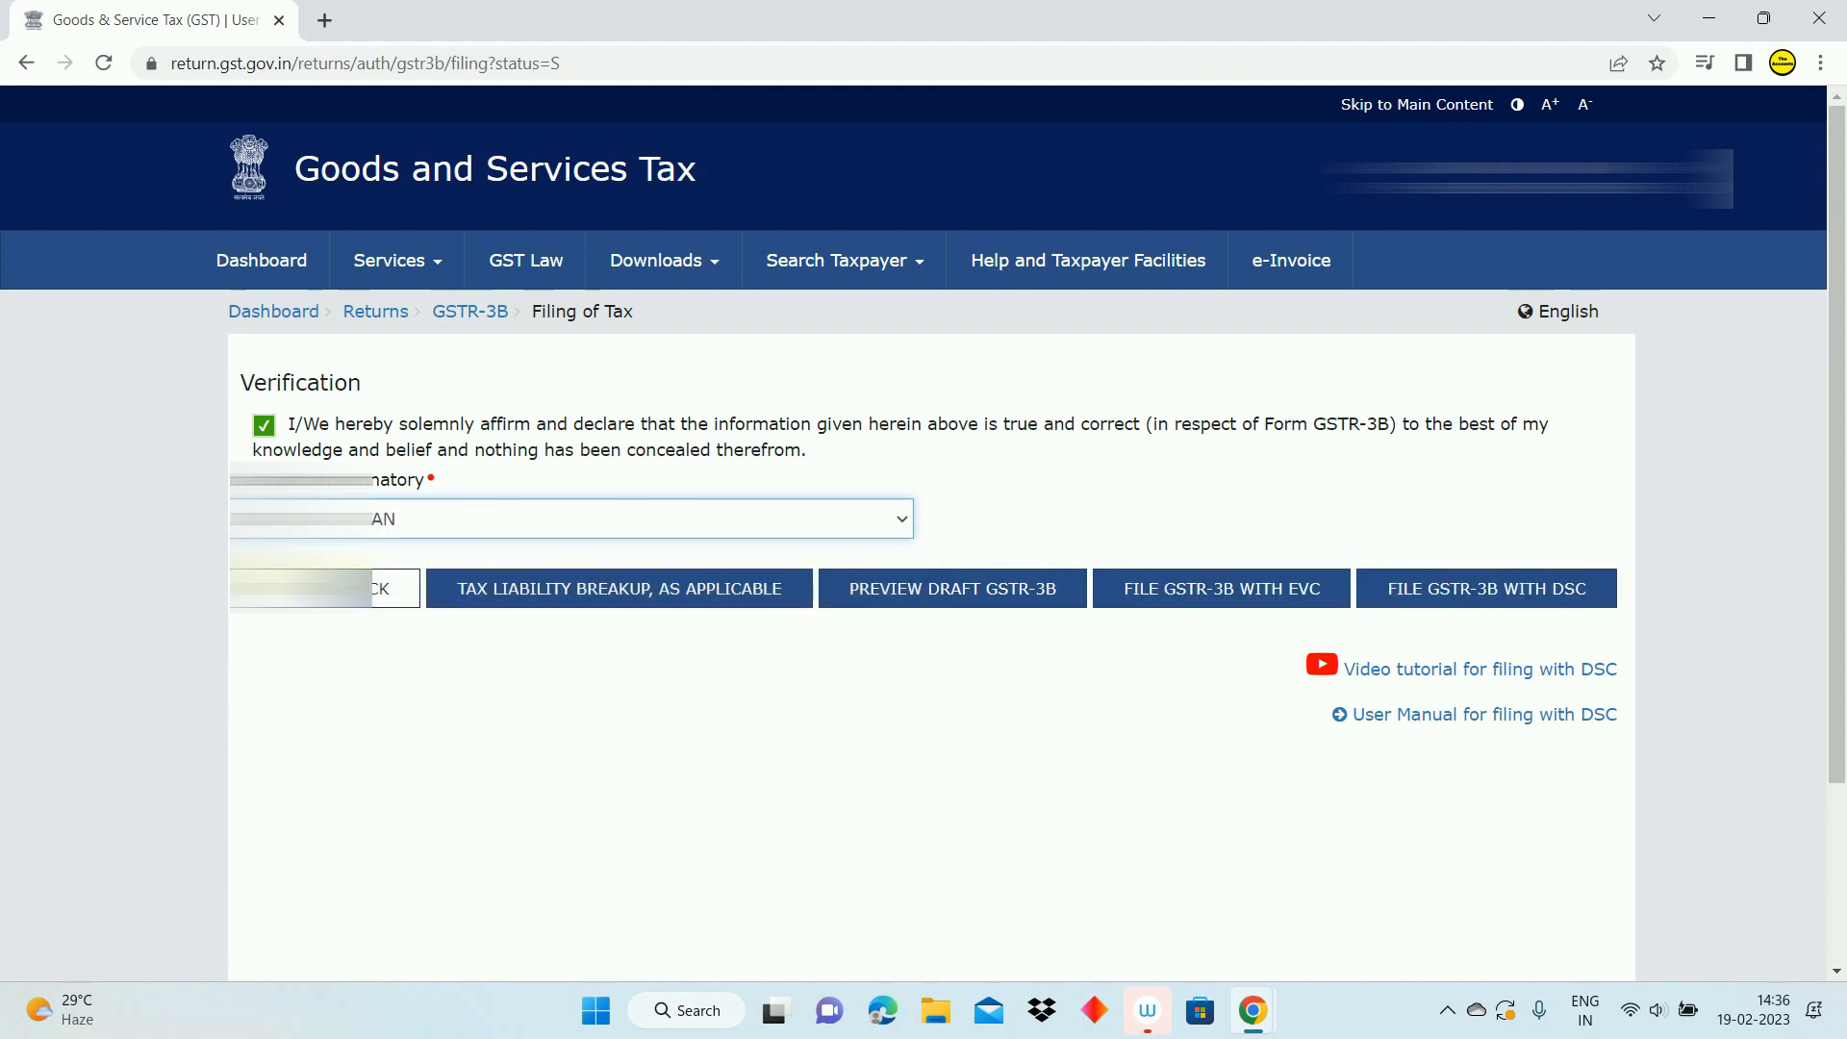
# File the GSTR-3B with EVC, verify it with the one-time password and close the filing confirmation
pyautogui.click(1264, 596)
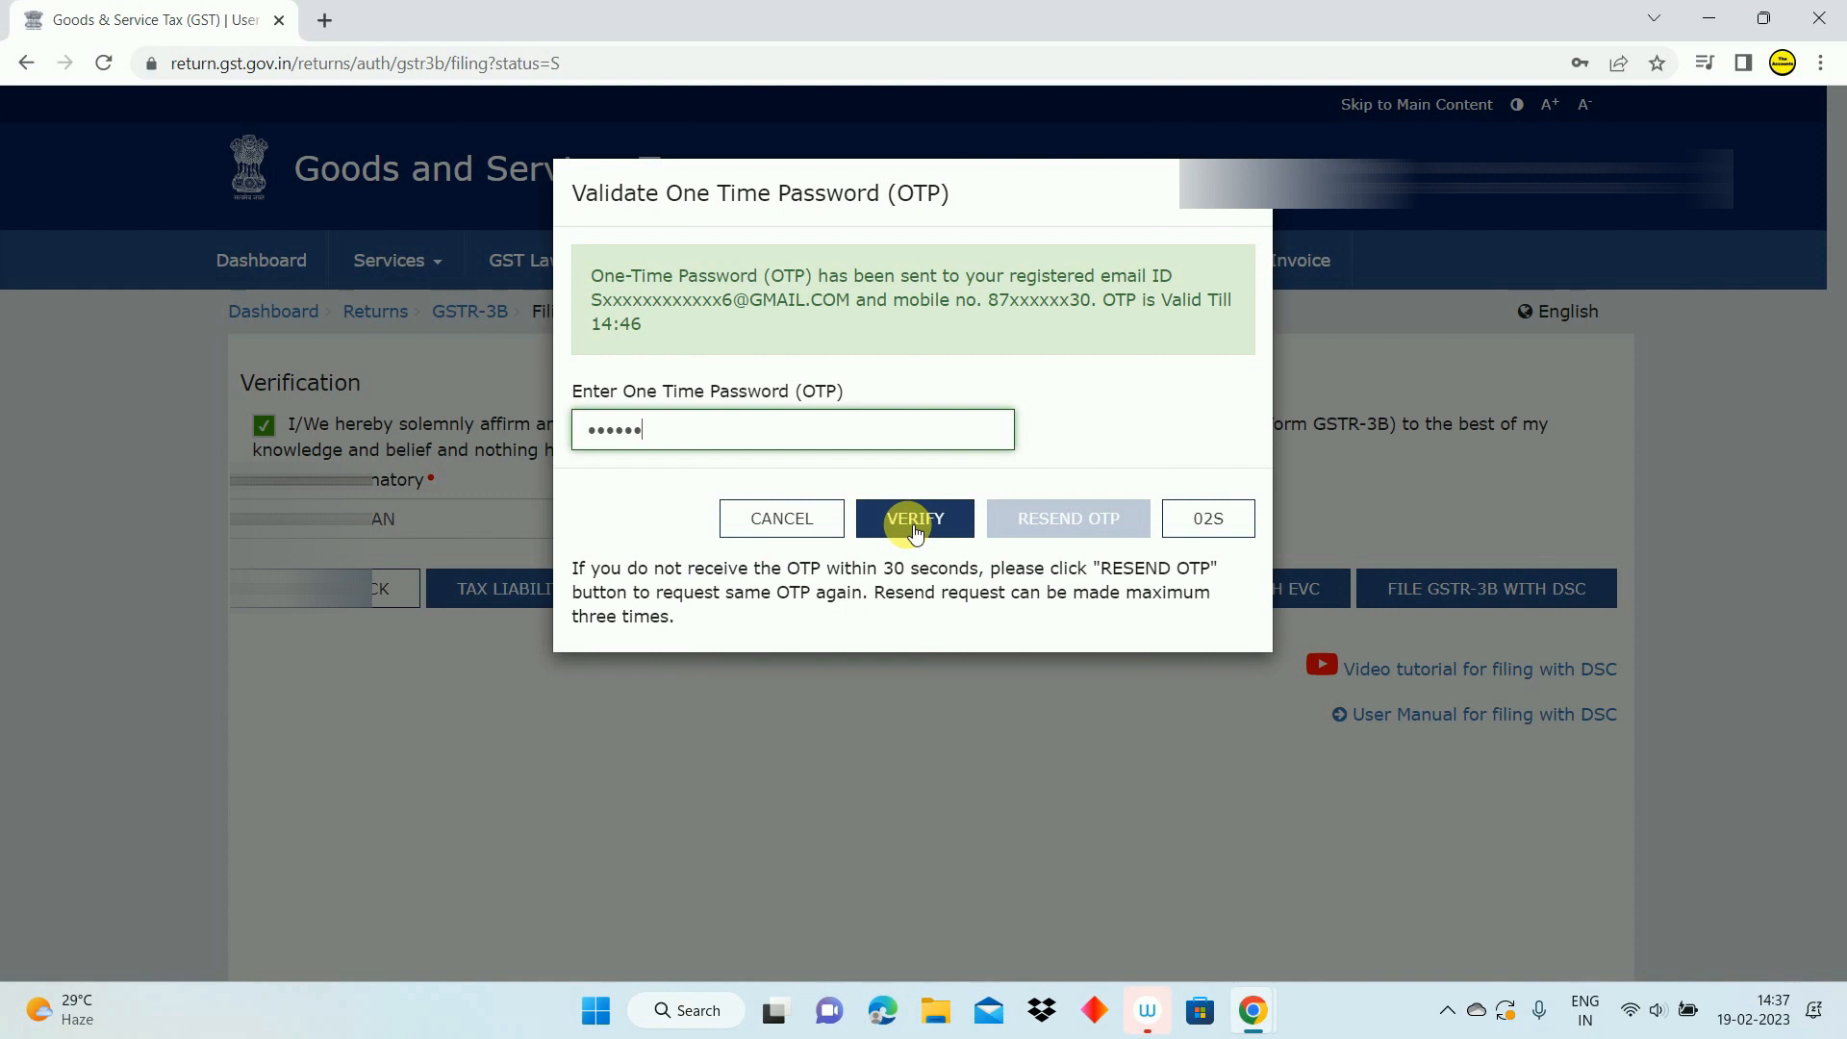
pyautogui.click(915, 527)
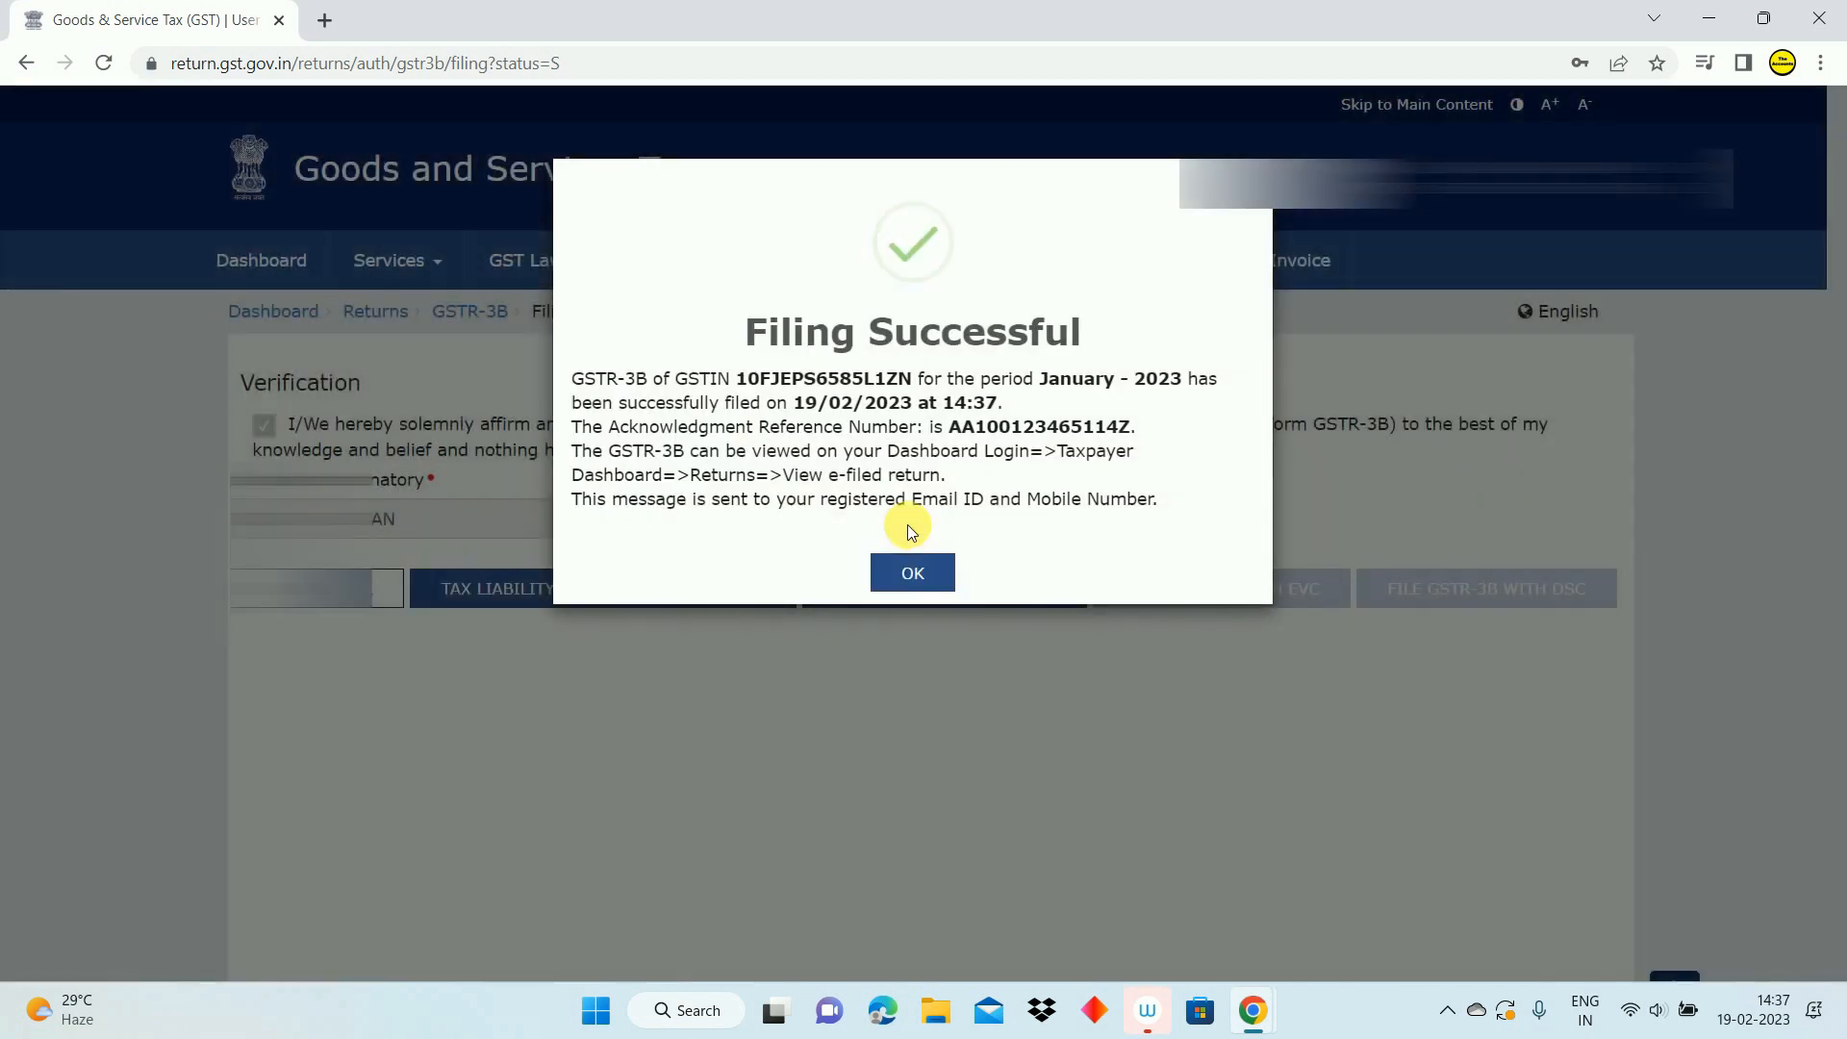
pyautogui.click(911, 575)
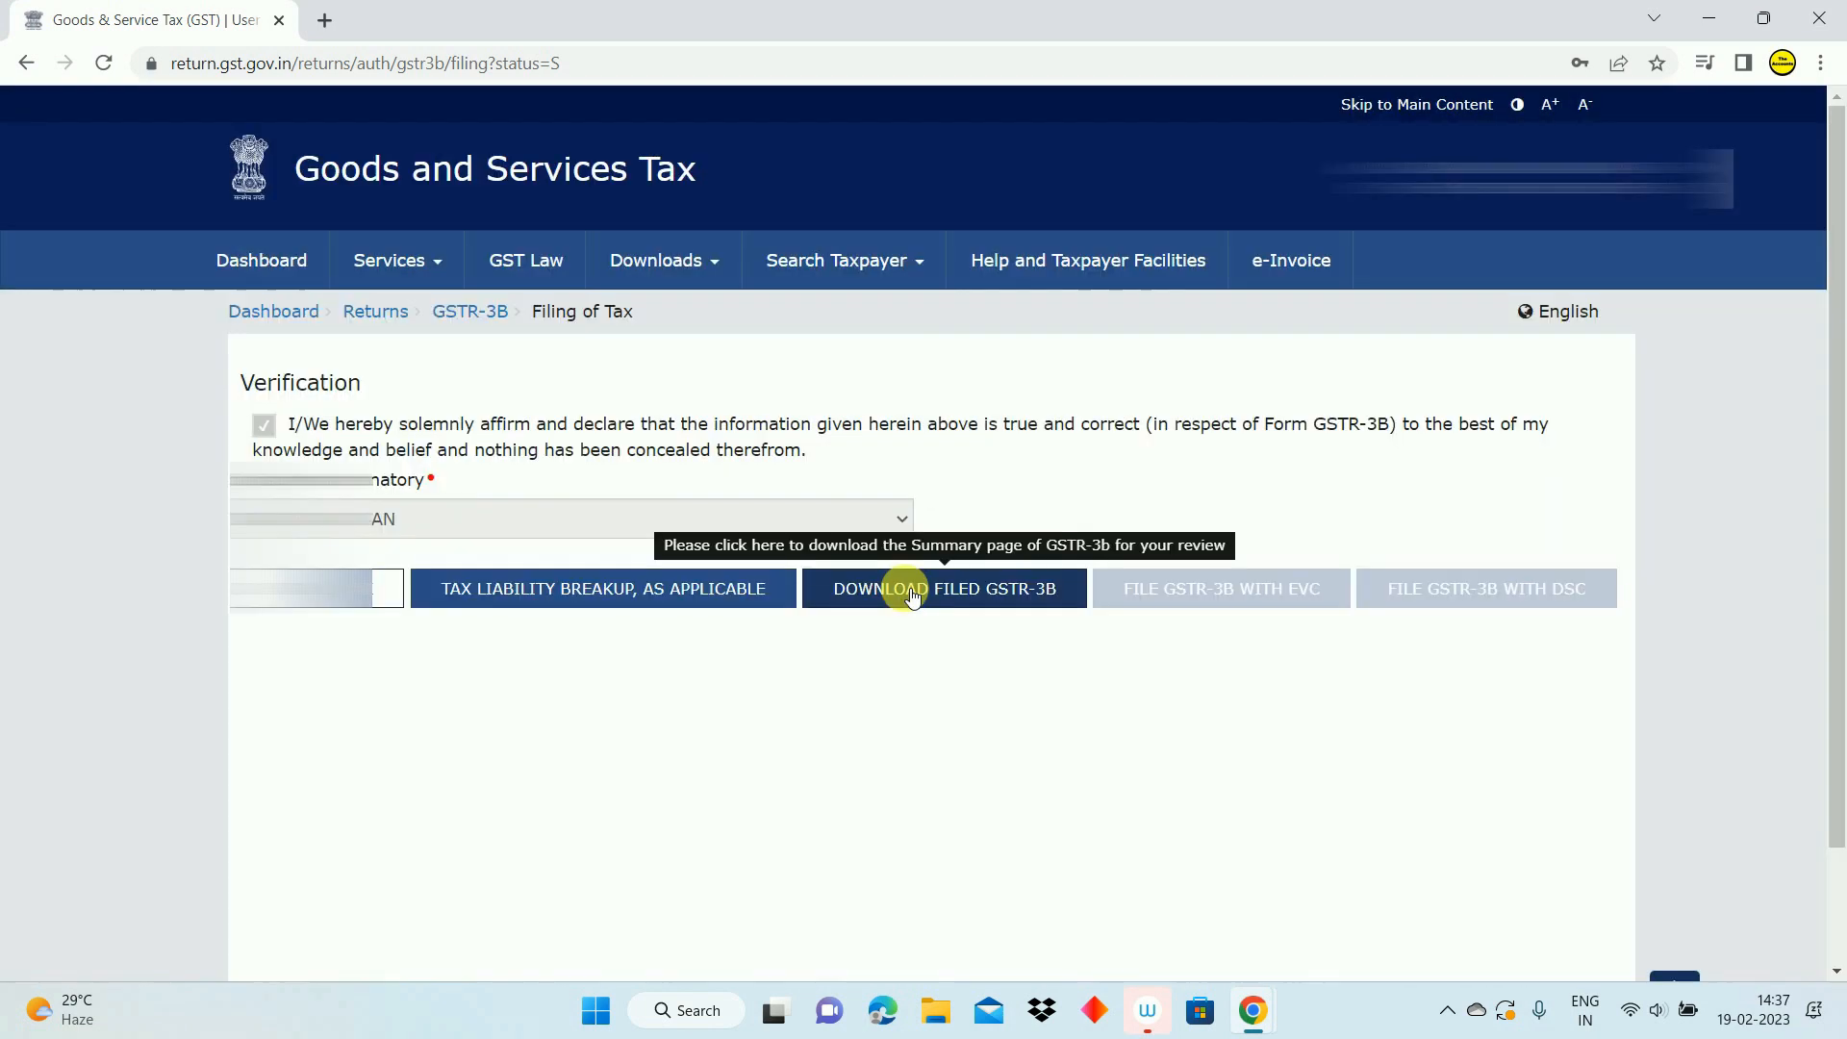